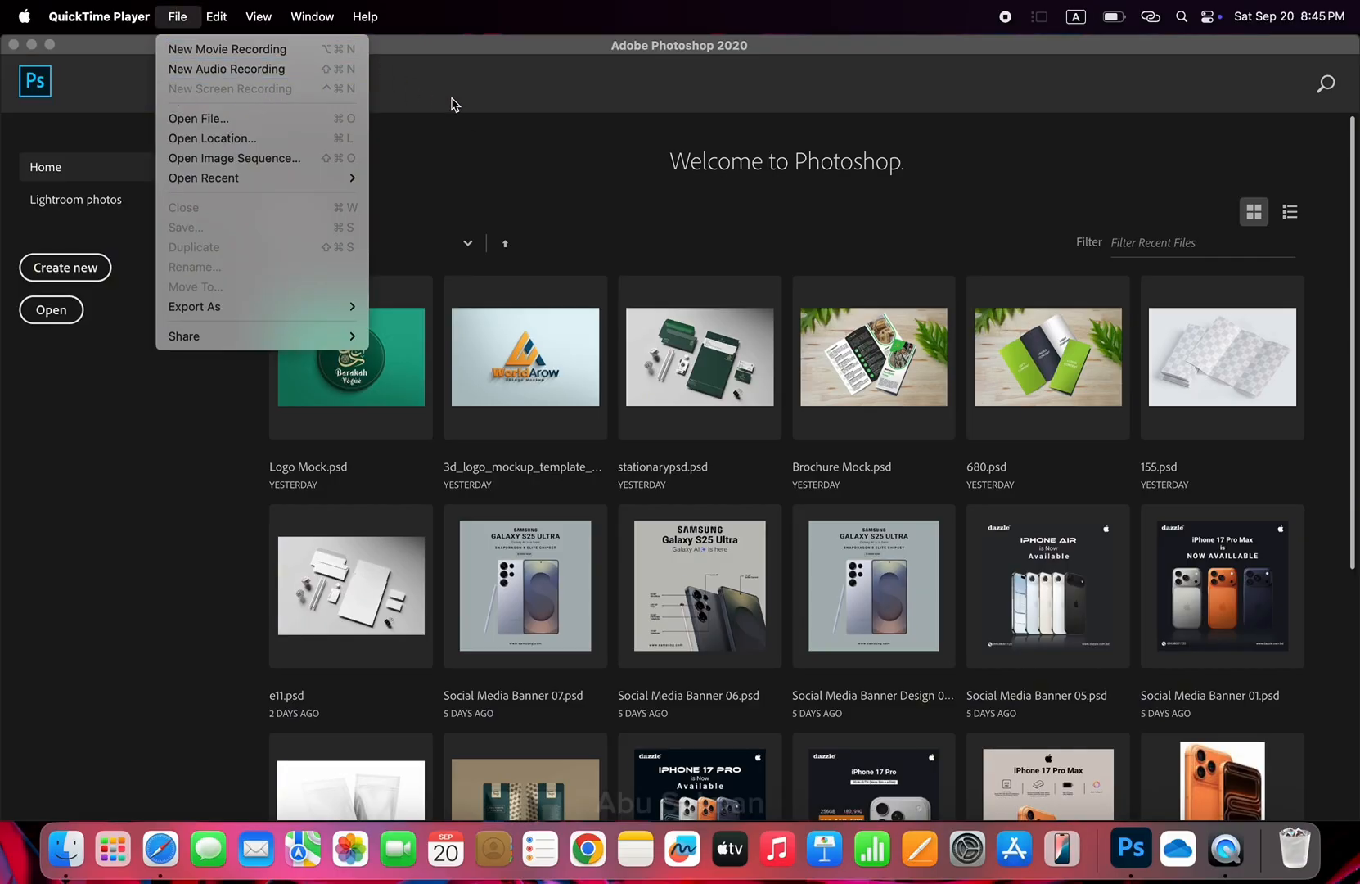
Start a new document and name it "Carousel Layout"
{"action": "left_click", "coordinate": [532, 128]}
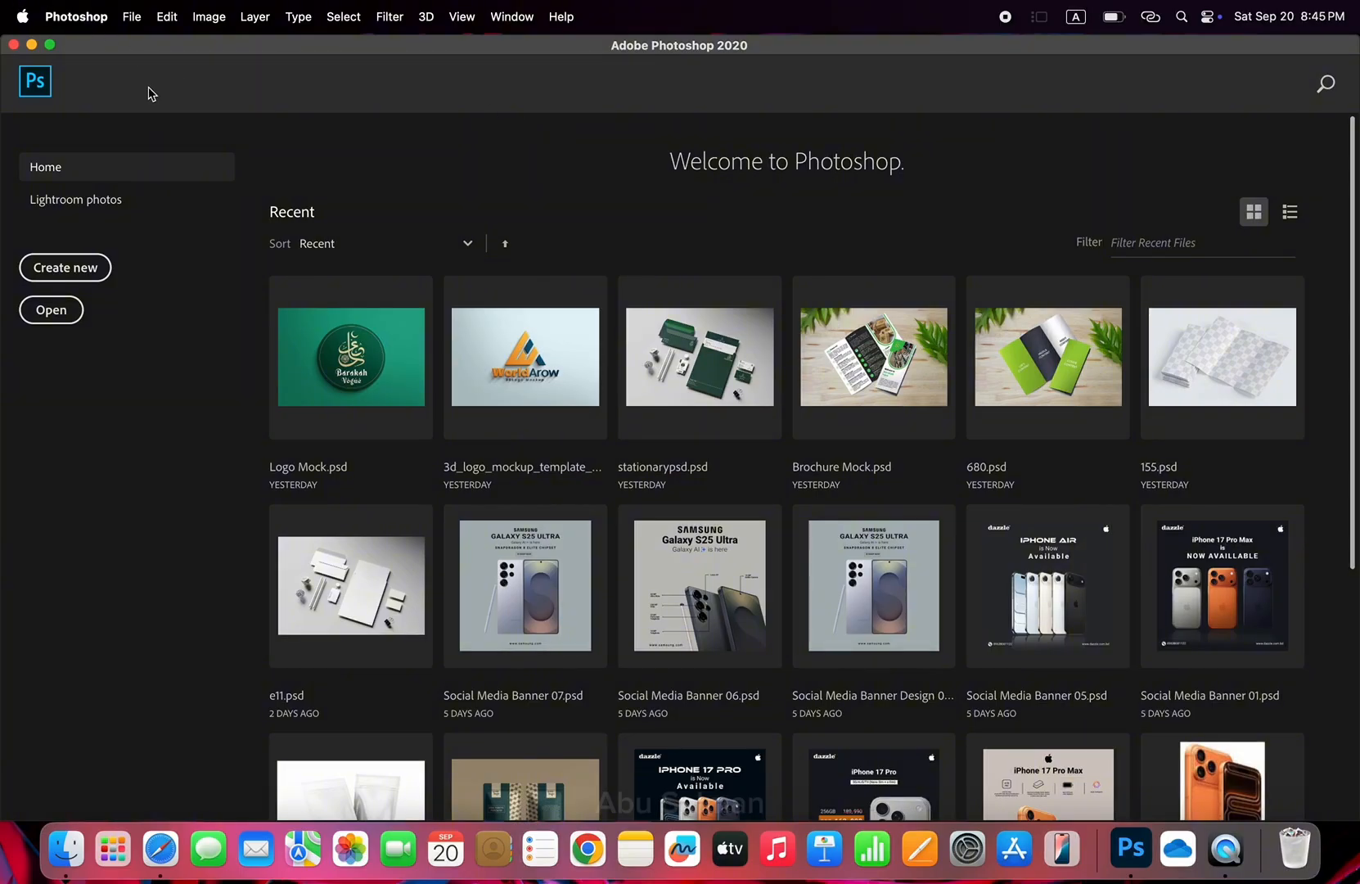
{"action": "left_click", "coordinate": [141, 20]}
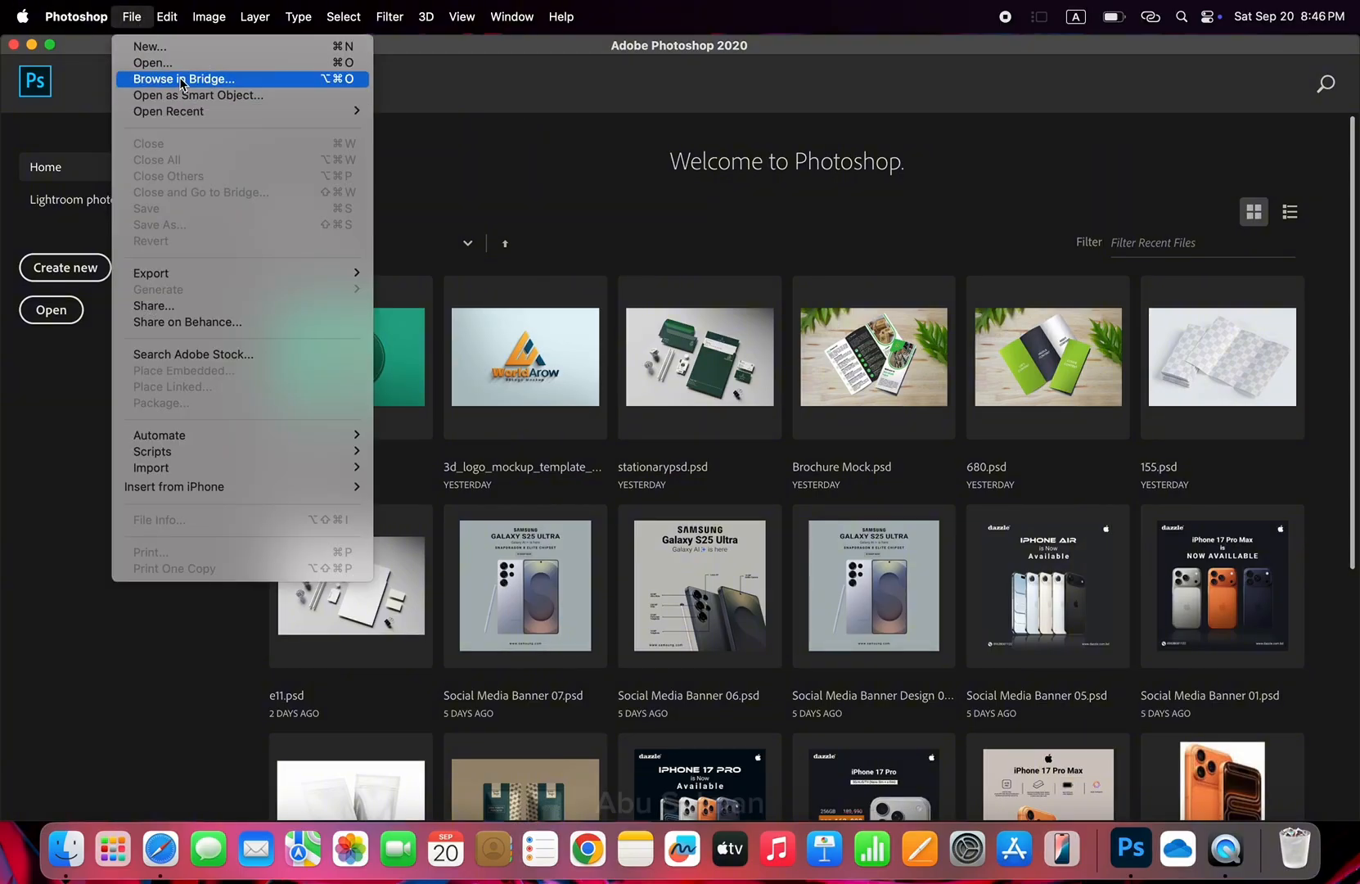
{"action": "left_click", "coordinate": [182, 51]}
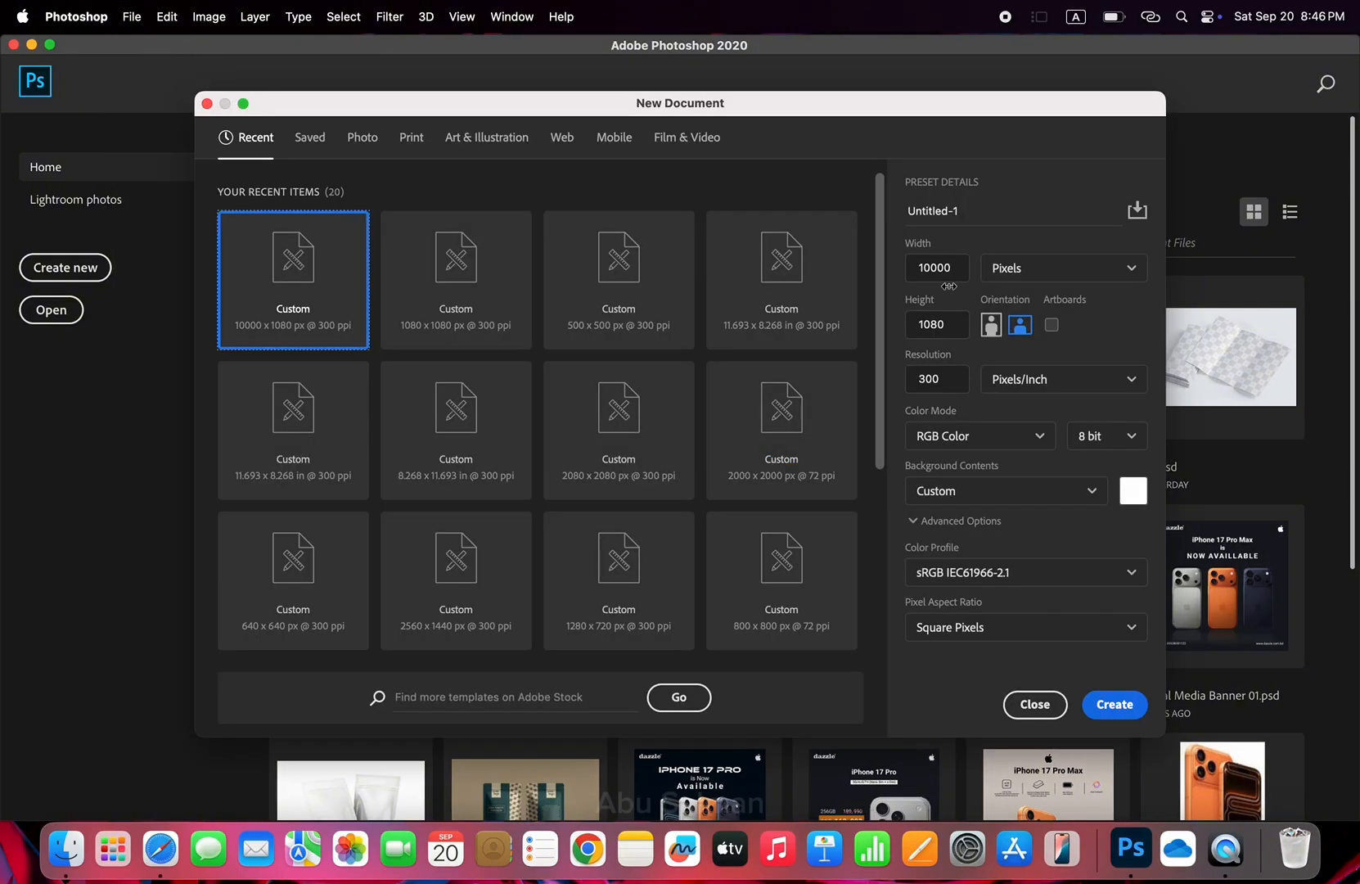
{"action": "left_click", "coordinate": [949, 213]}
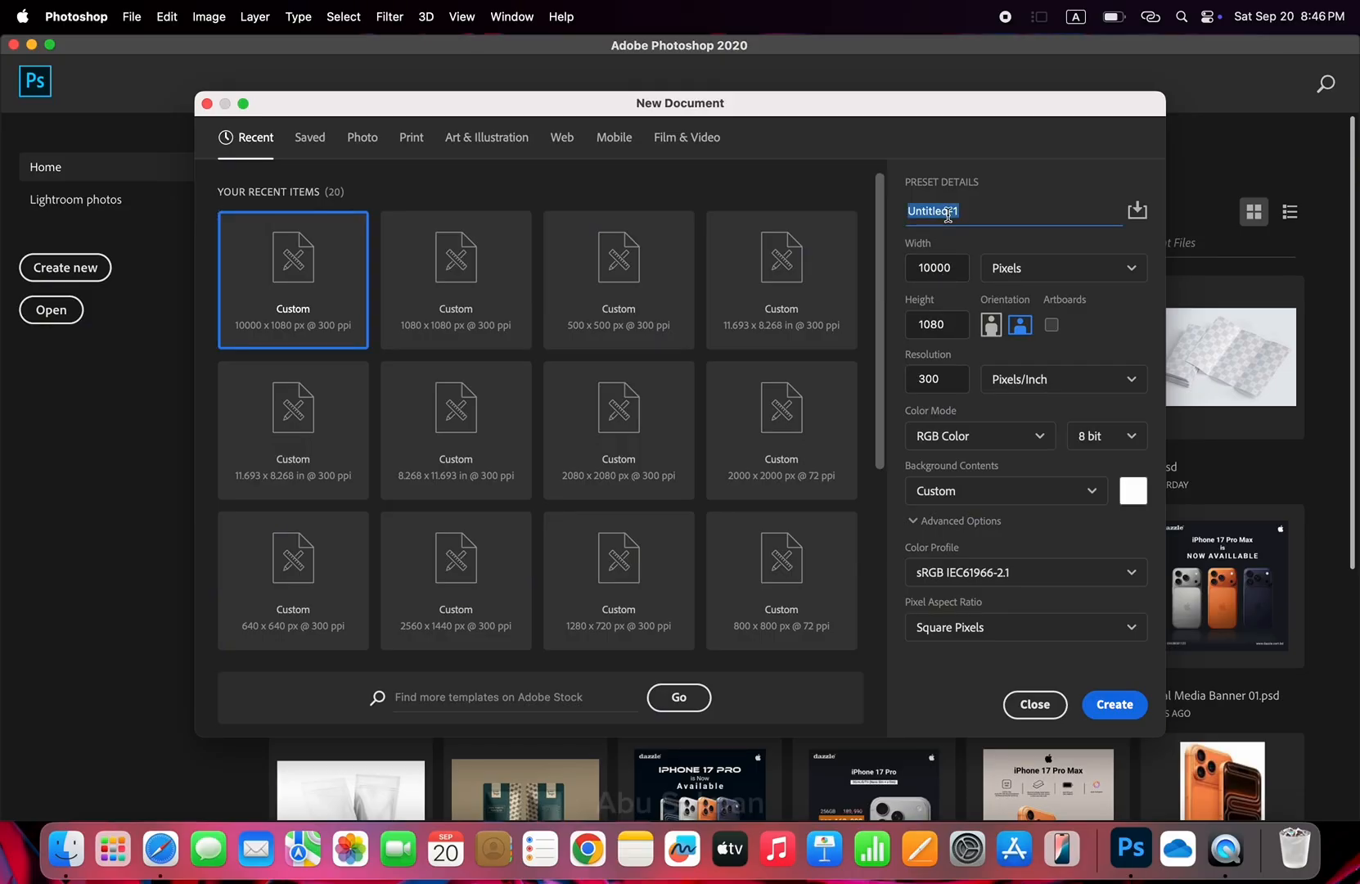
{"action": "type", "text": "Carousel Layout"}
Set the new document's width to 10000 pixels, entered as 1000*10, and its height to 1000 pixels
{"action": "double_click", "coordinate": [938, 265]}
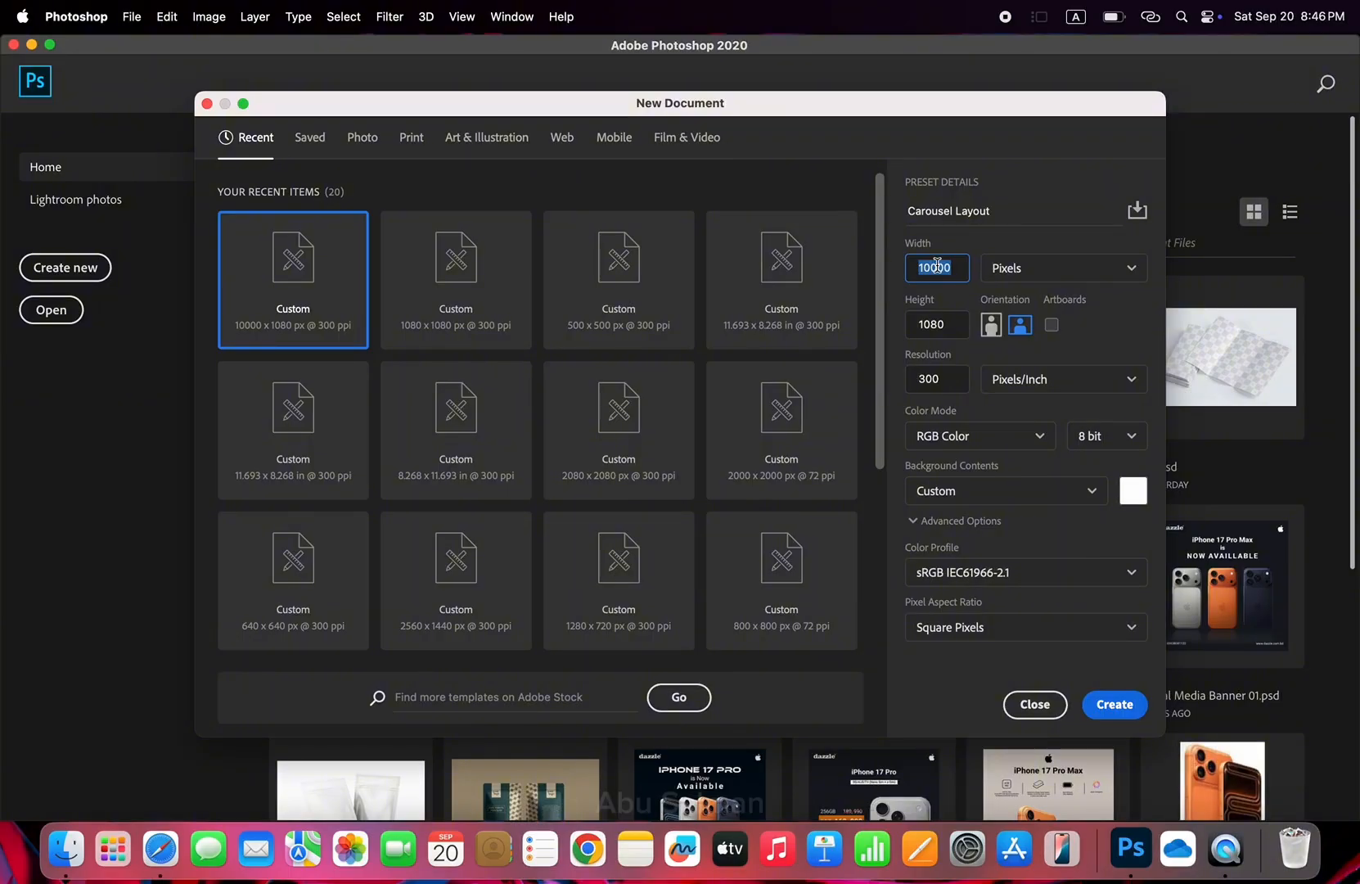
{"action": "type", "text": "1"}
{"action": "type", "text": "000*10"}
{"action": "key", "text": "Return"}
{"action": "left_click", "coordinate": [941, 252]}
{"action": "double_click", "coordinate": [937, 268]}
{"action": "type", "text": "1000*10"}
{"action": "double_click", "coordinate": [942, 326]}
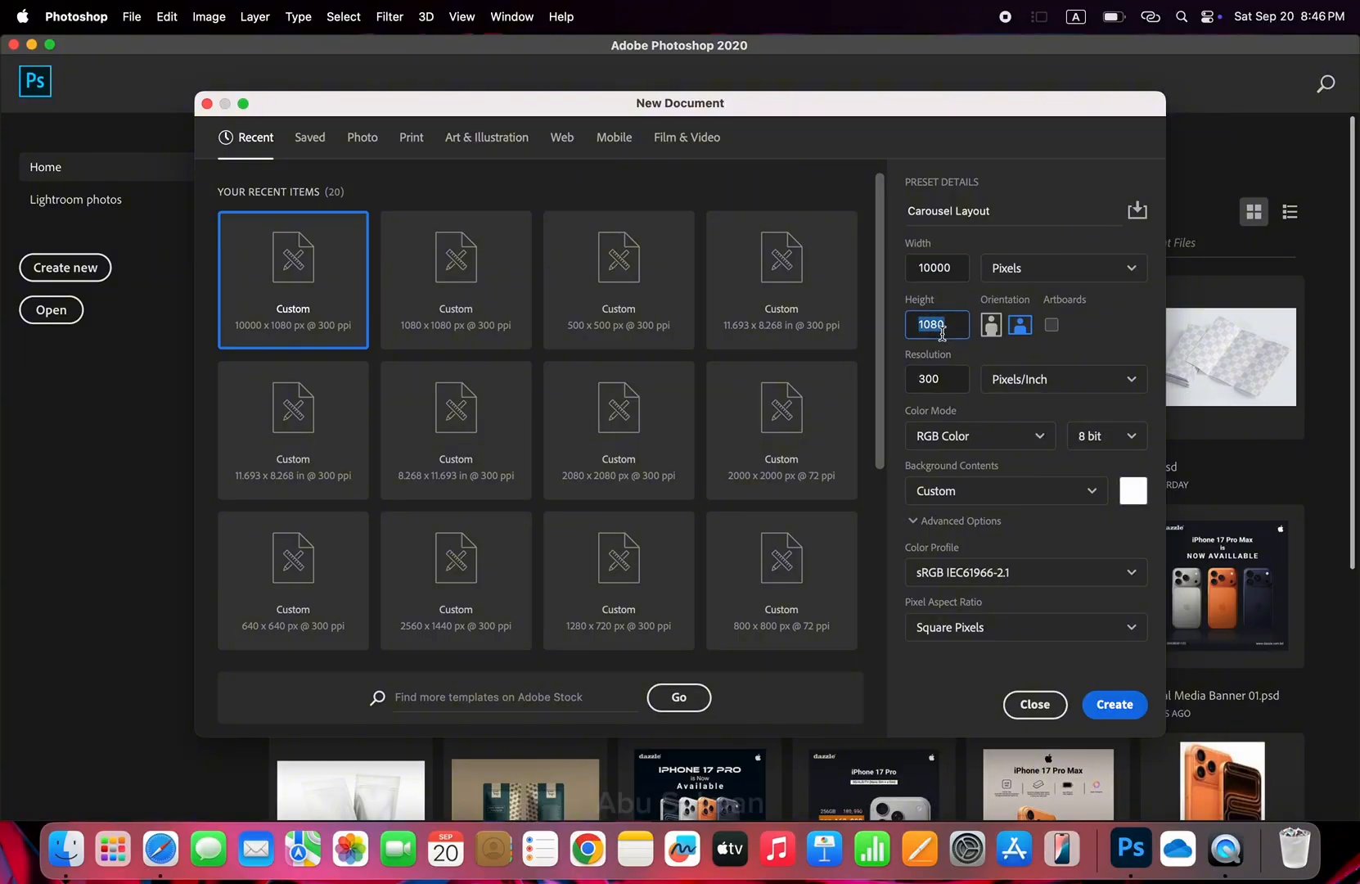
{"action": "type", "text": "1"}
Set the resolution to 300 pixels/inch and create the document
{"action": "double_click", "coordinate": [931, 378]}
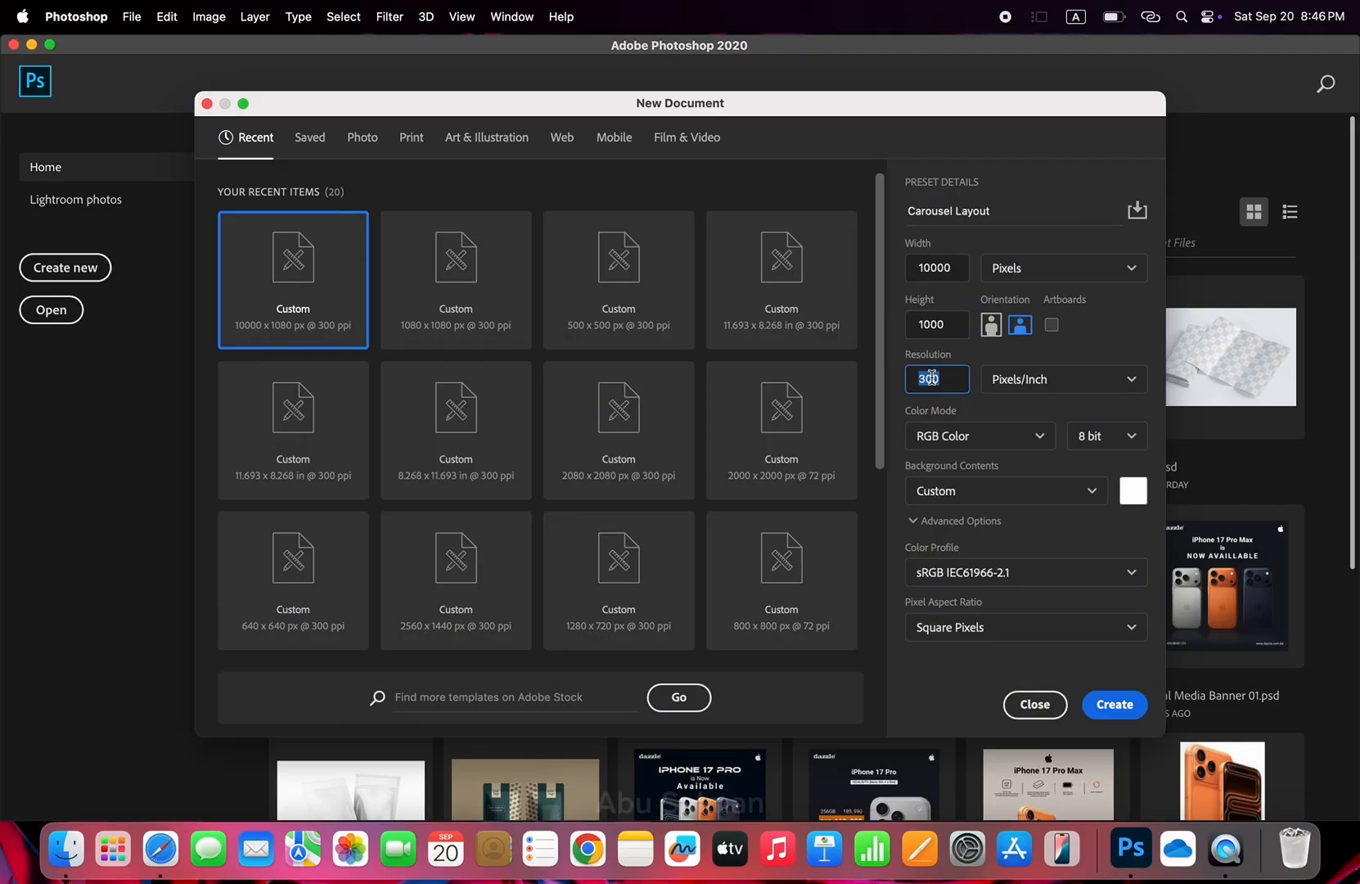
{"action": "type", "text": "72"}
{"action": "double_click", "coordinate": [931, 377]}
{"action": "type", "text": "300"}
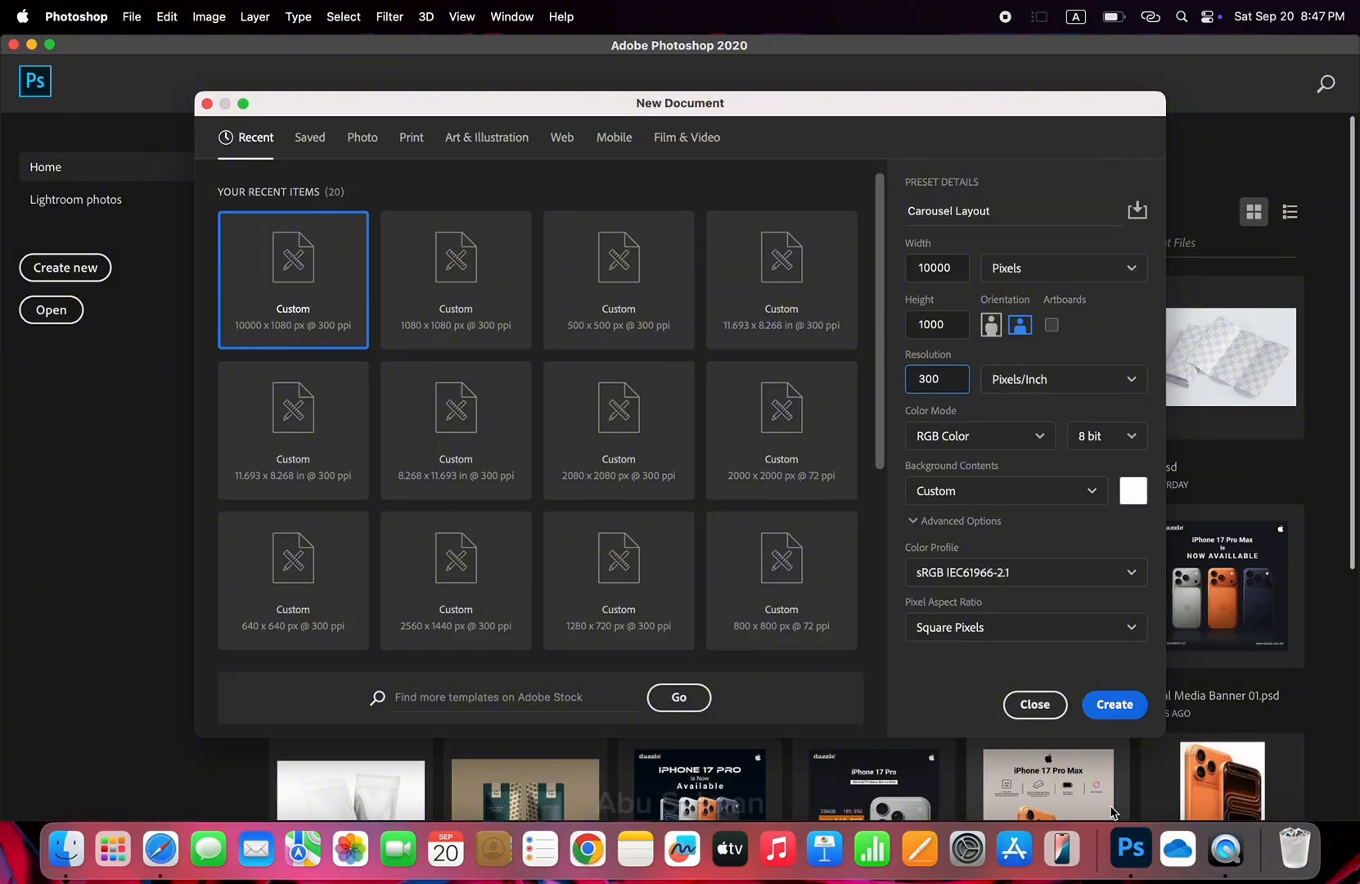
{"action": "left_click", "coordinate": [1123, 710]}
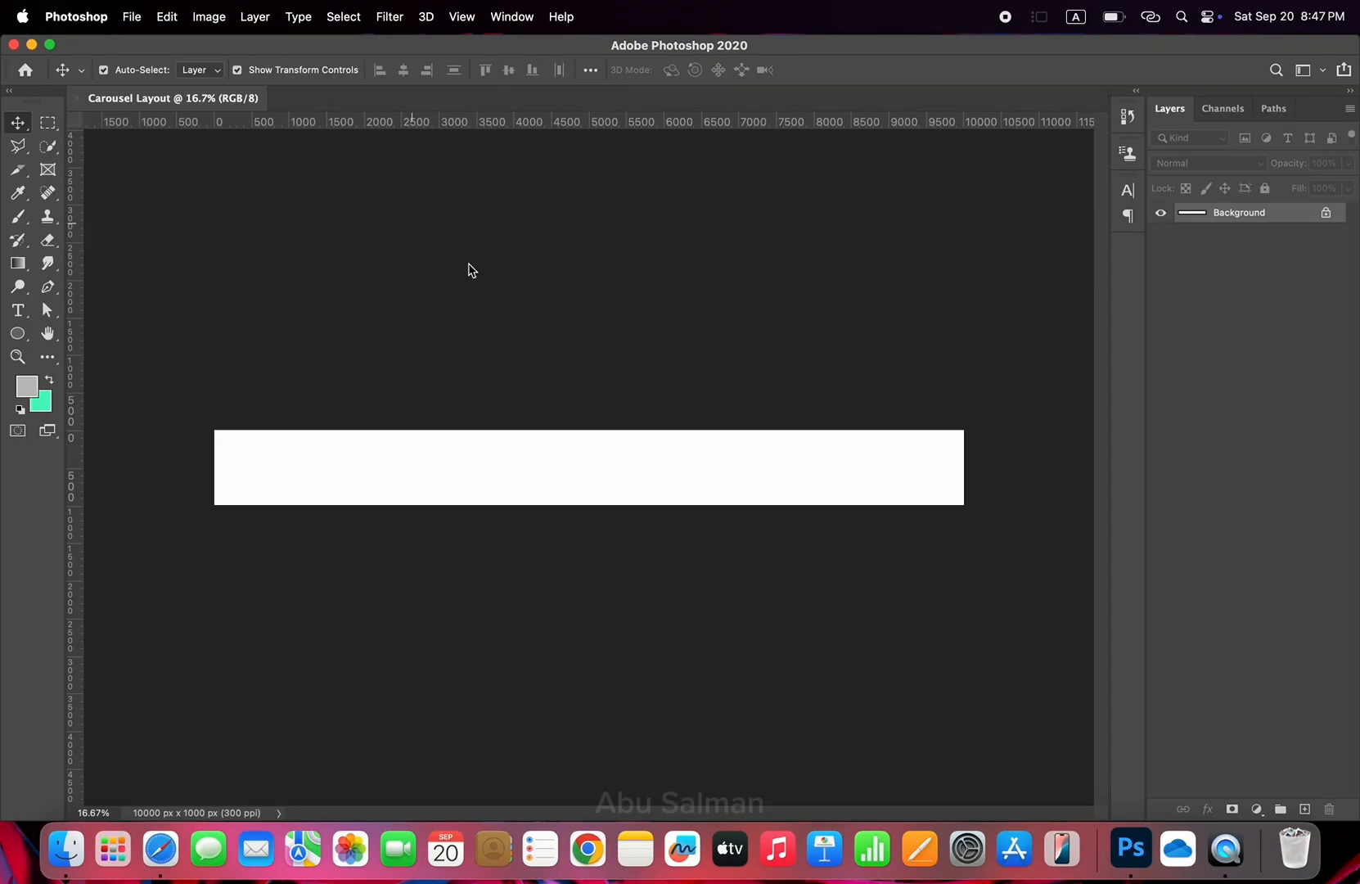
{"action": "scroll", "coordinate": [253, 455], "scroll_direction": "up", "scroll_amount": 5}
{"action": "scroll", "coordinate": [252, 456], "scroll_direction": "down", "scroll_amount": 4}
{"action": "scroll", "coordinate": [252, 455], "scroll_direction": "down", "scroll_amount": 4}
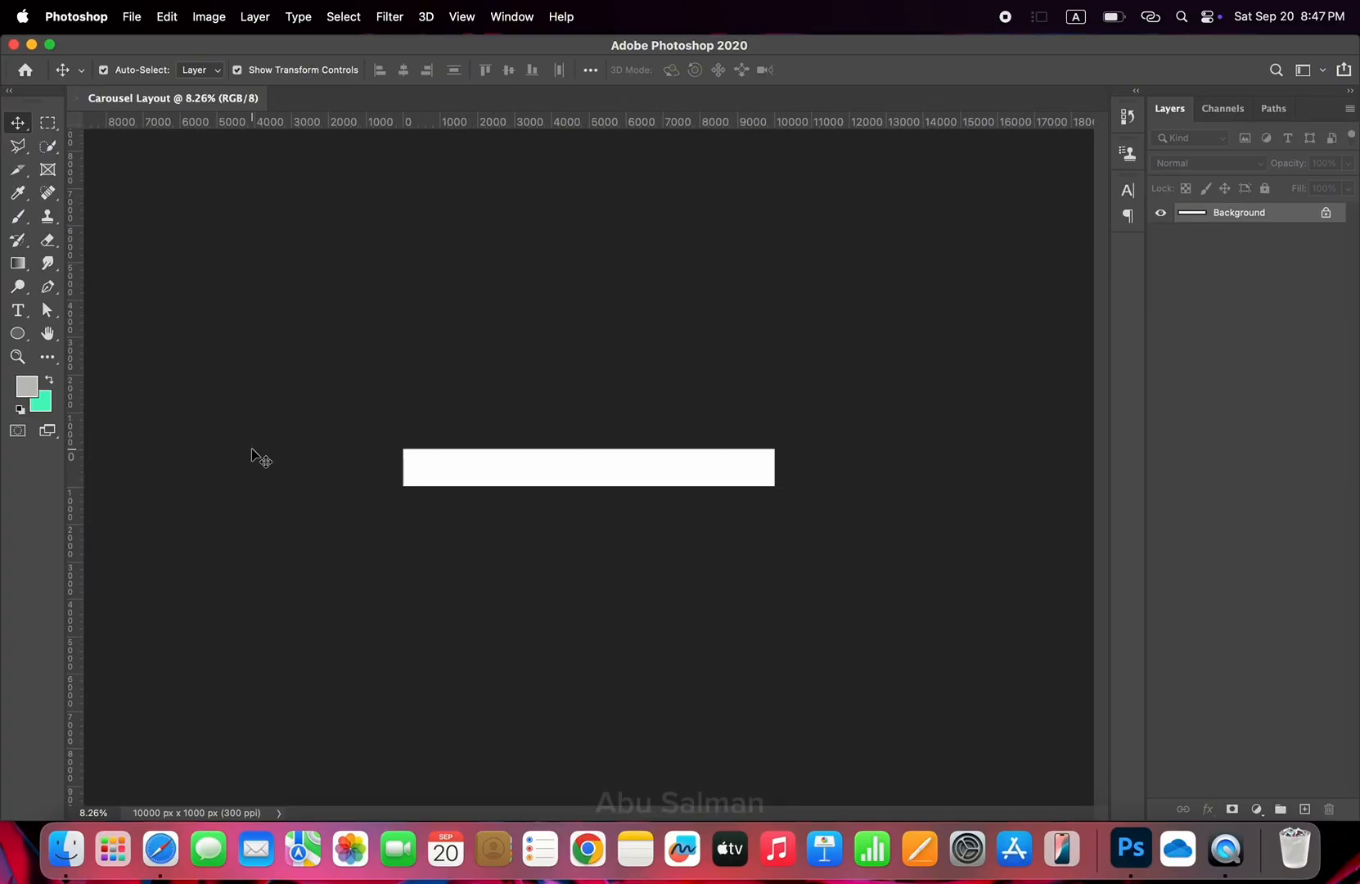
{"action": "scroll", "coordinate": [380, 476], "scroll_direction": "up", "scroll_amount": 5}
{"action": "scroll", "coordinate": [375, 476], "scroll_direction": "down", "scroll_amount": 3}
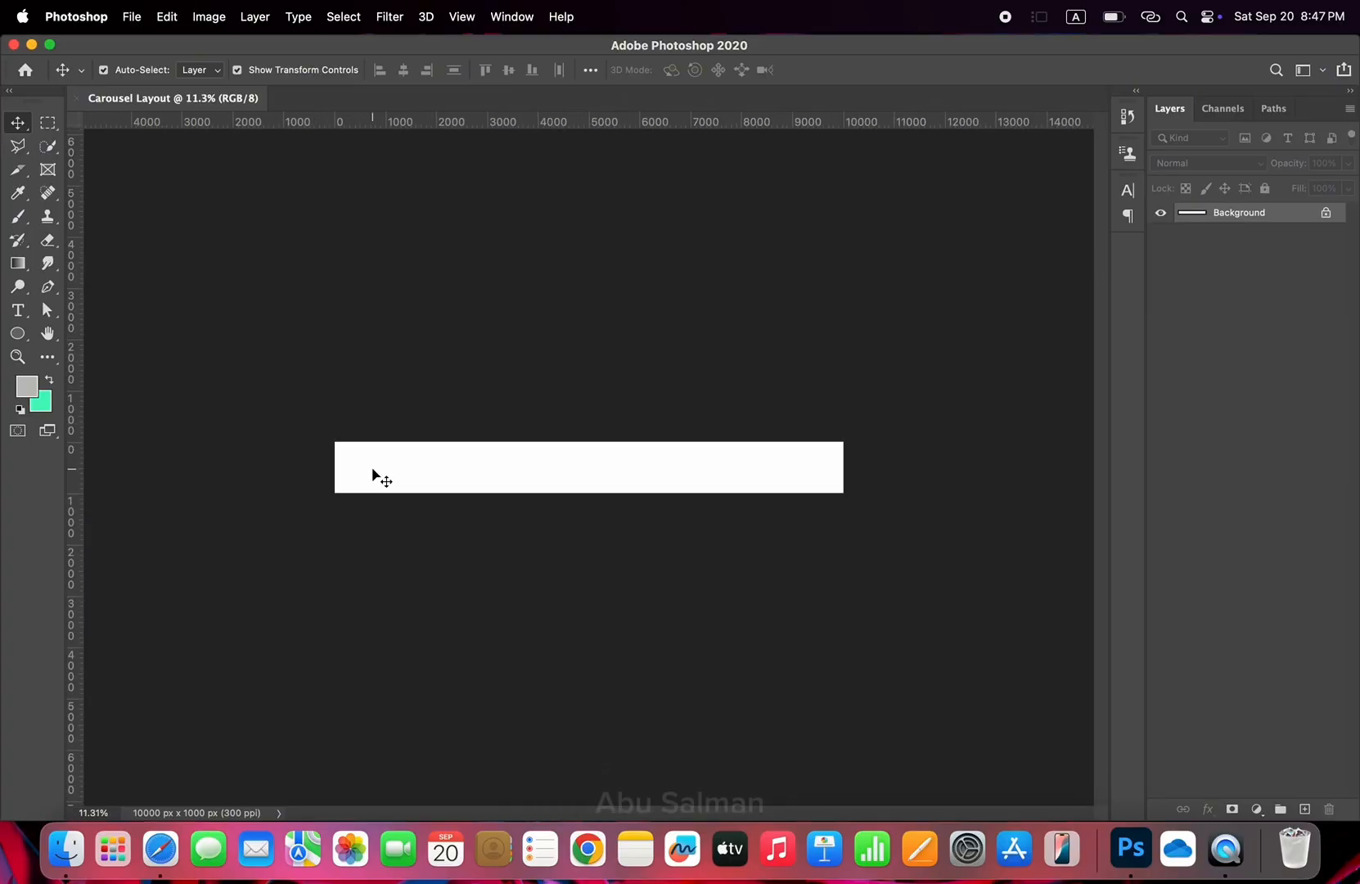
{"action": "scroll", "coordinate": [377, 474], "scroll_direction": "up", "scroll_amount": 3}
{"action": "scroll", "coordinate": [373, 473], "scroll_direction": "down", "scroll_amount": 4}
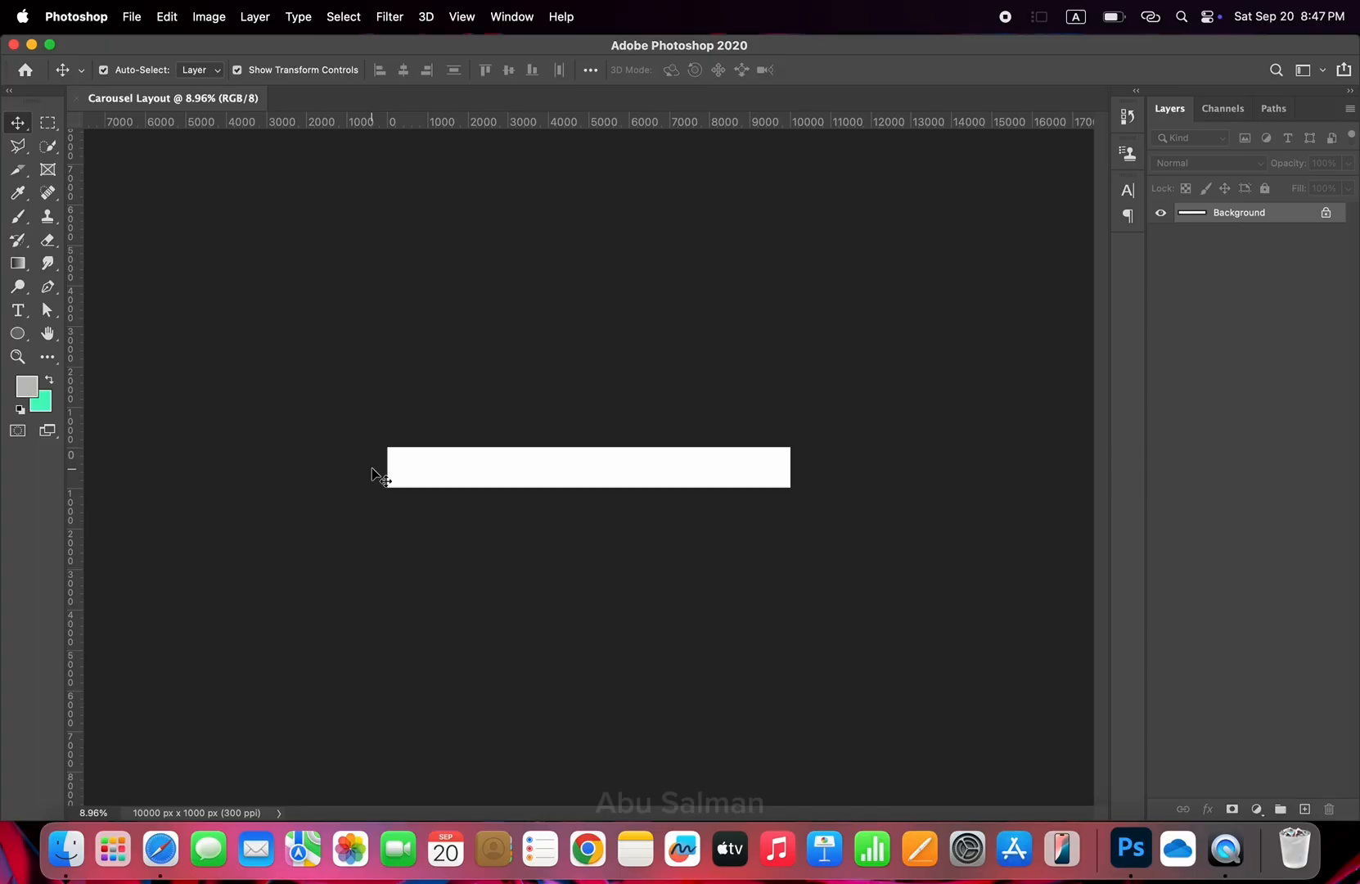
Try a guide layout of 10 columns with an 80 px gutter and margins turned off
{"action": "left_click", "coordinate": [464, 16]}
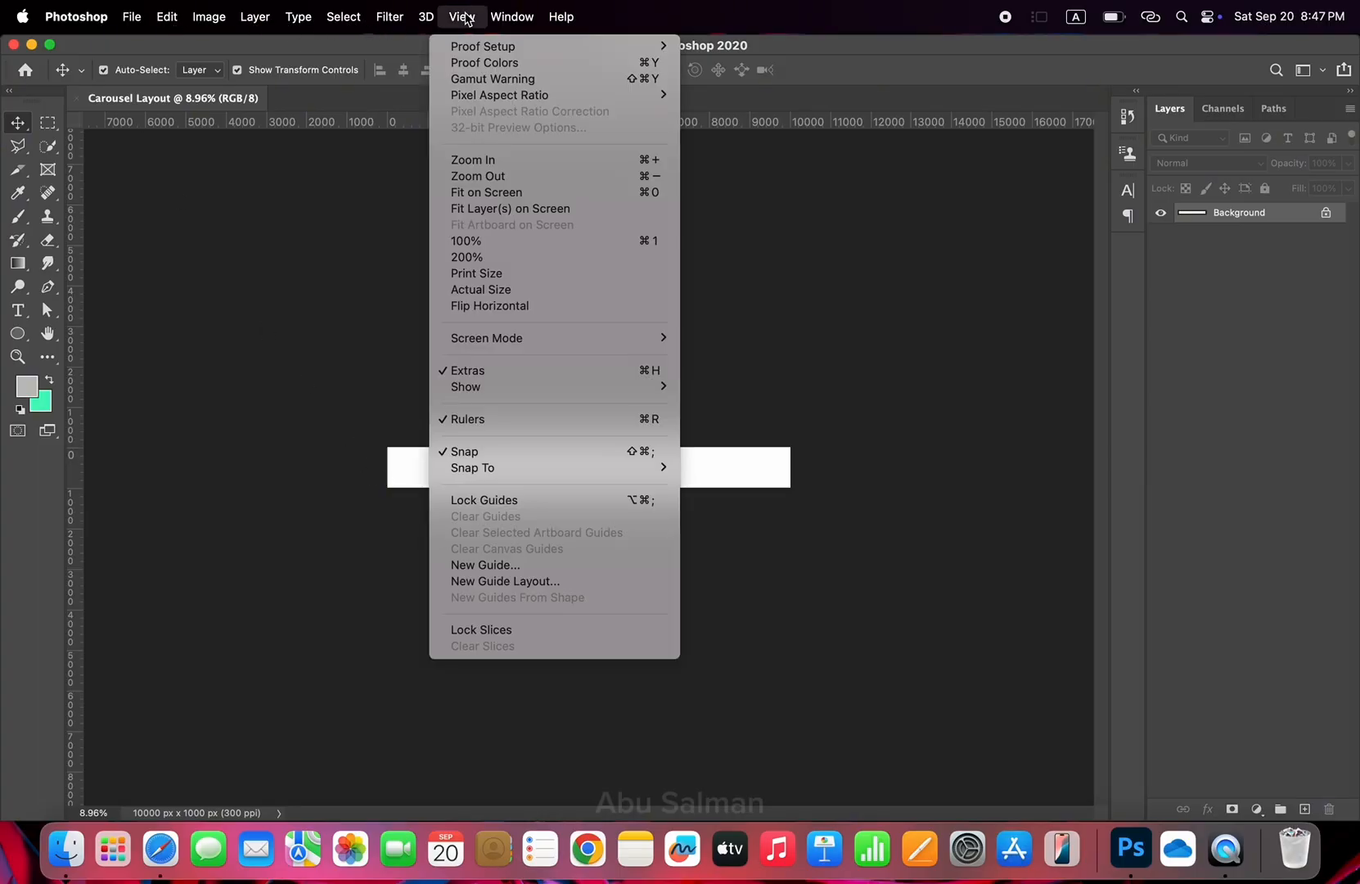
{"action": "left_click", "coordinate": [576, 581]}
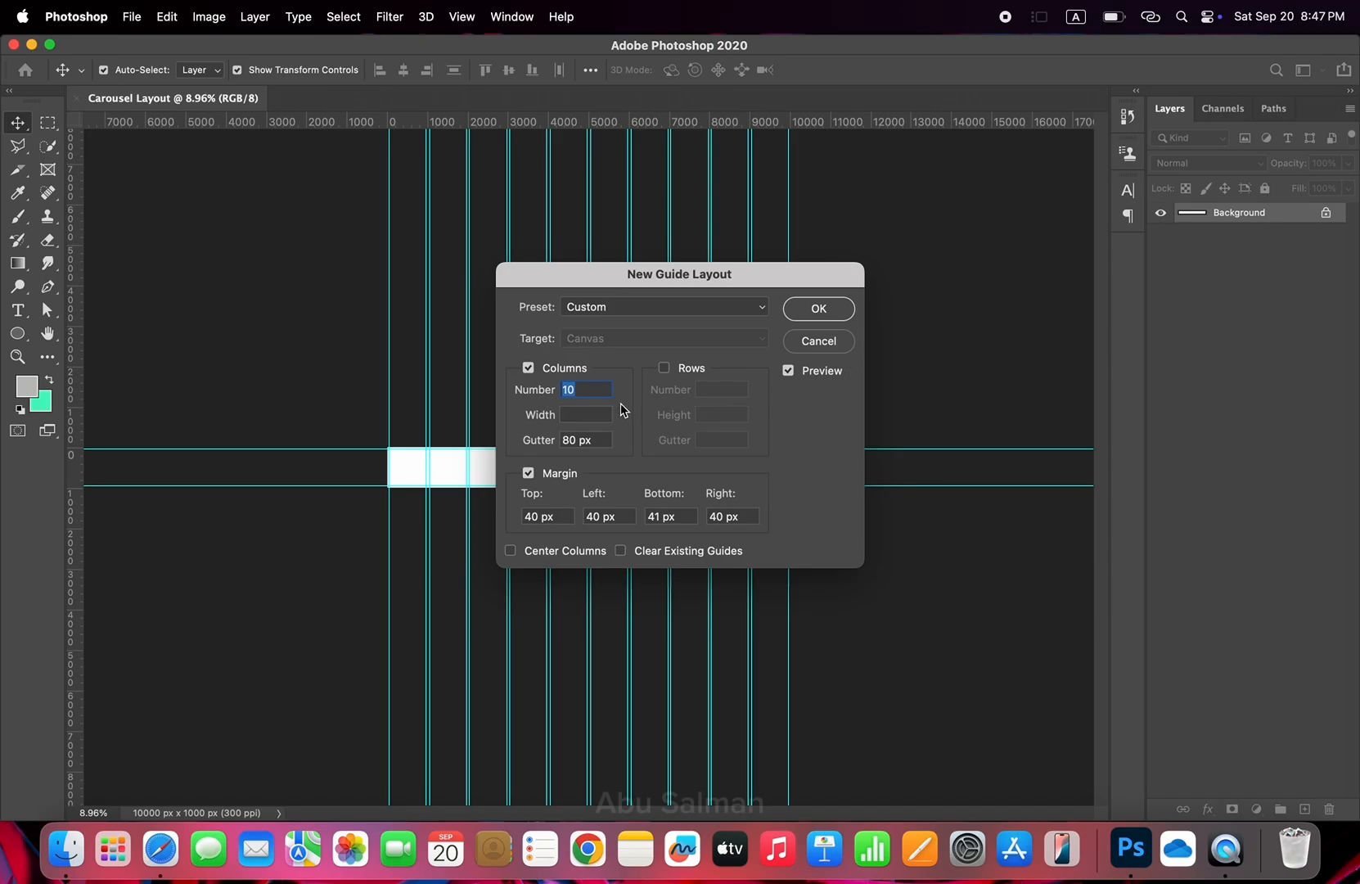
{"action": "left_click", "coordinate": [547, 474]}
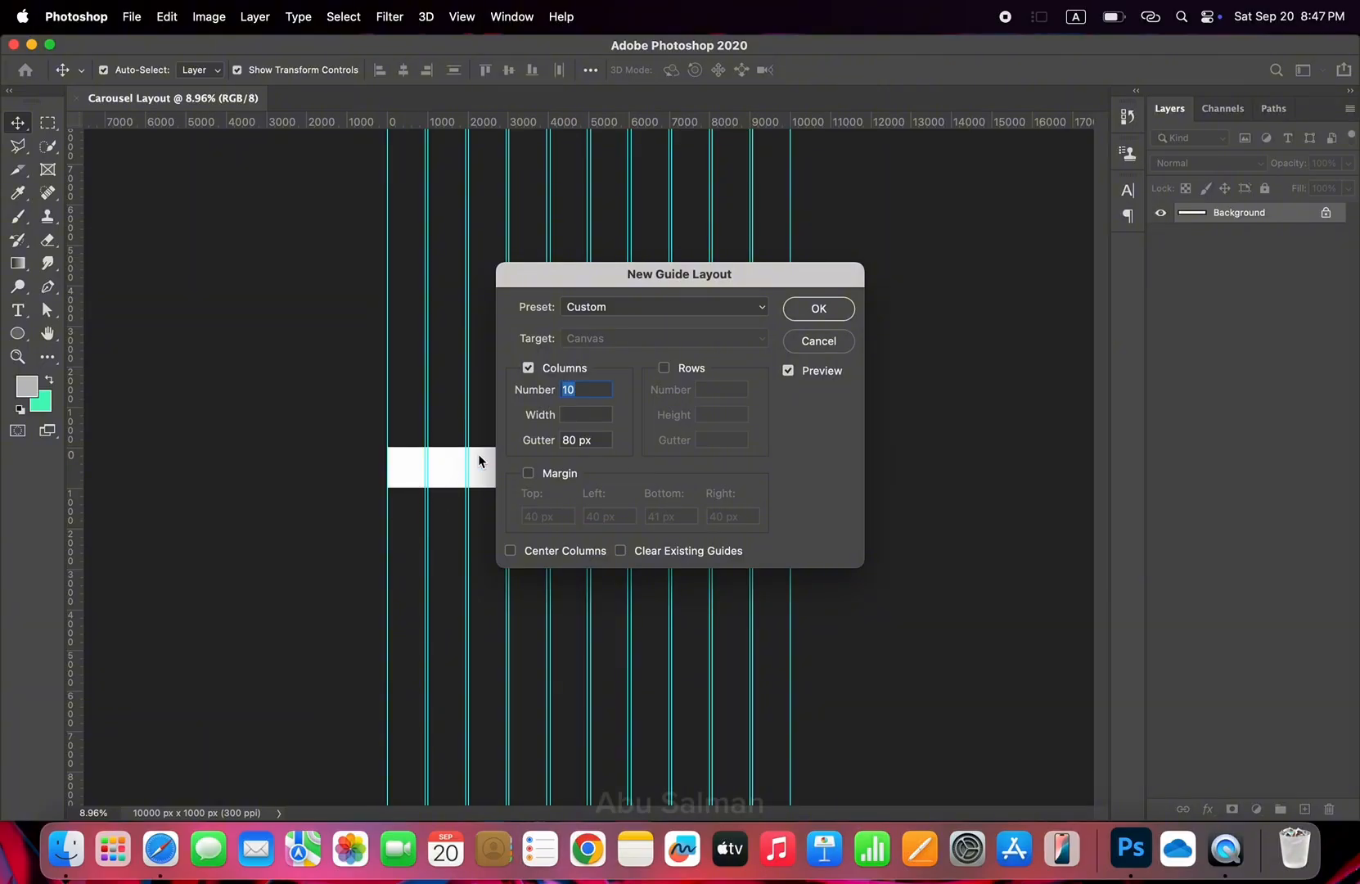
{"action": "left_click", "coordinate": [568, 391]}
{"action": "type", "text": "10"}
{"action": "left_click", "coordinate": [798, 311]}
{"action": "scroll", "coordinate": [410, 495], "scroll_direction": "up", "scroll_amount": 10}
{"action": "scroll", "coordinate": [410, 496], "scroll_direction": "down", "scroll_amount": 6}
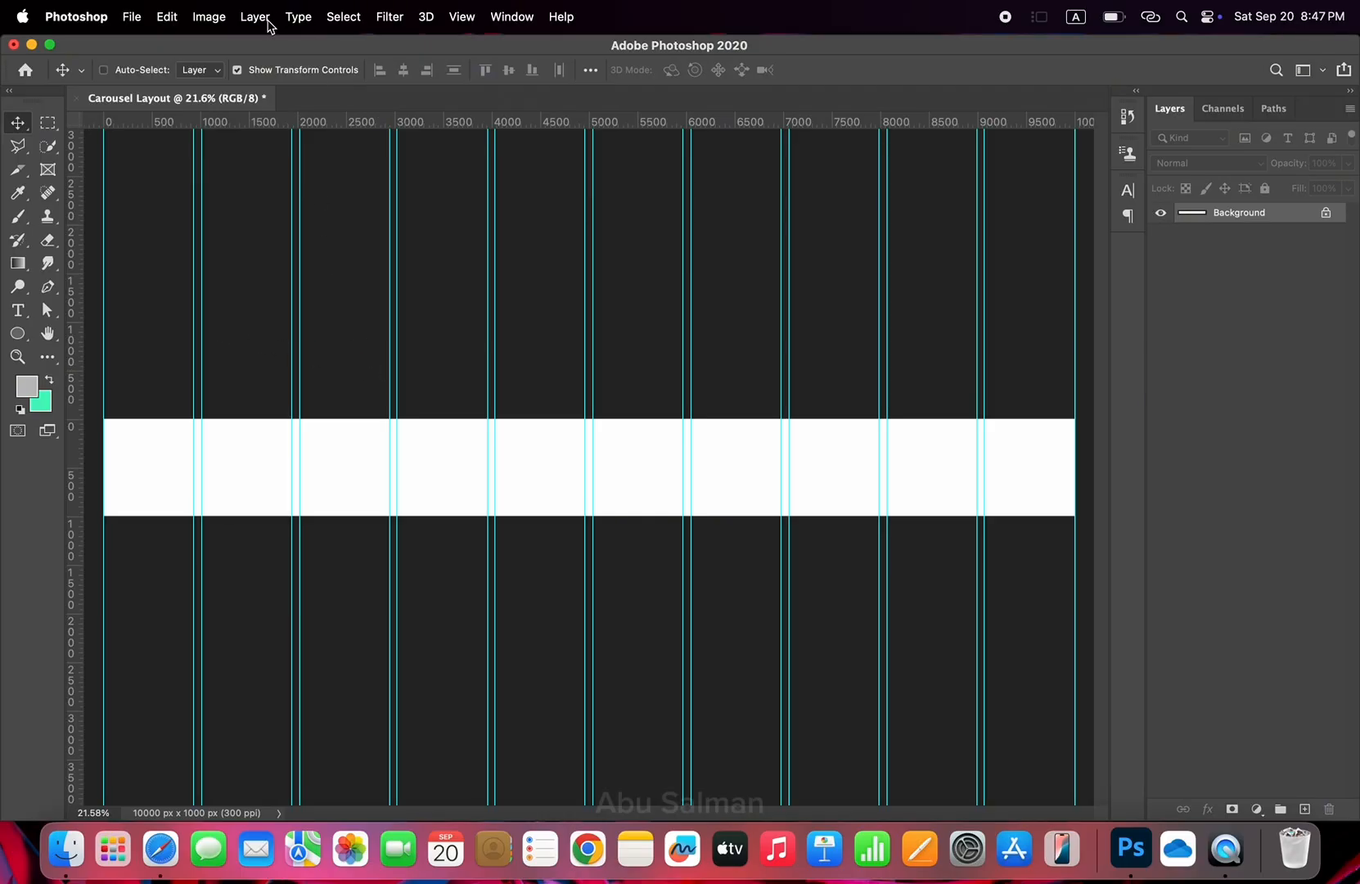
{"action": "key", "text": "super+semicolon"}
Create a guide layout of 10 columns with a 0 px gutter and no margins
{"action": "left_click", "coordinate": [472, 23]}
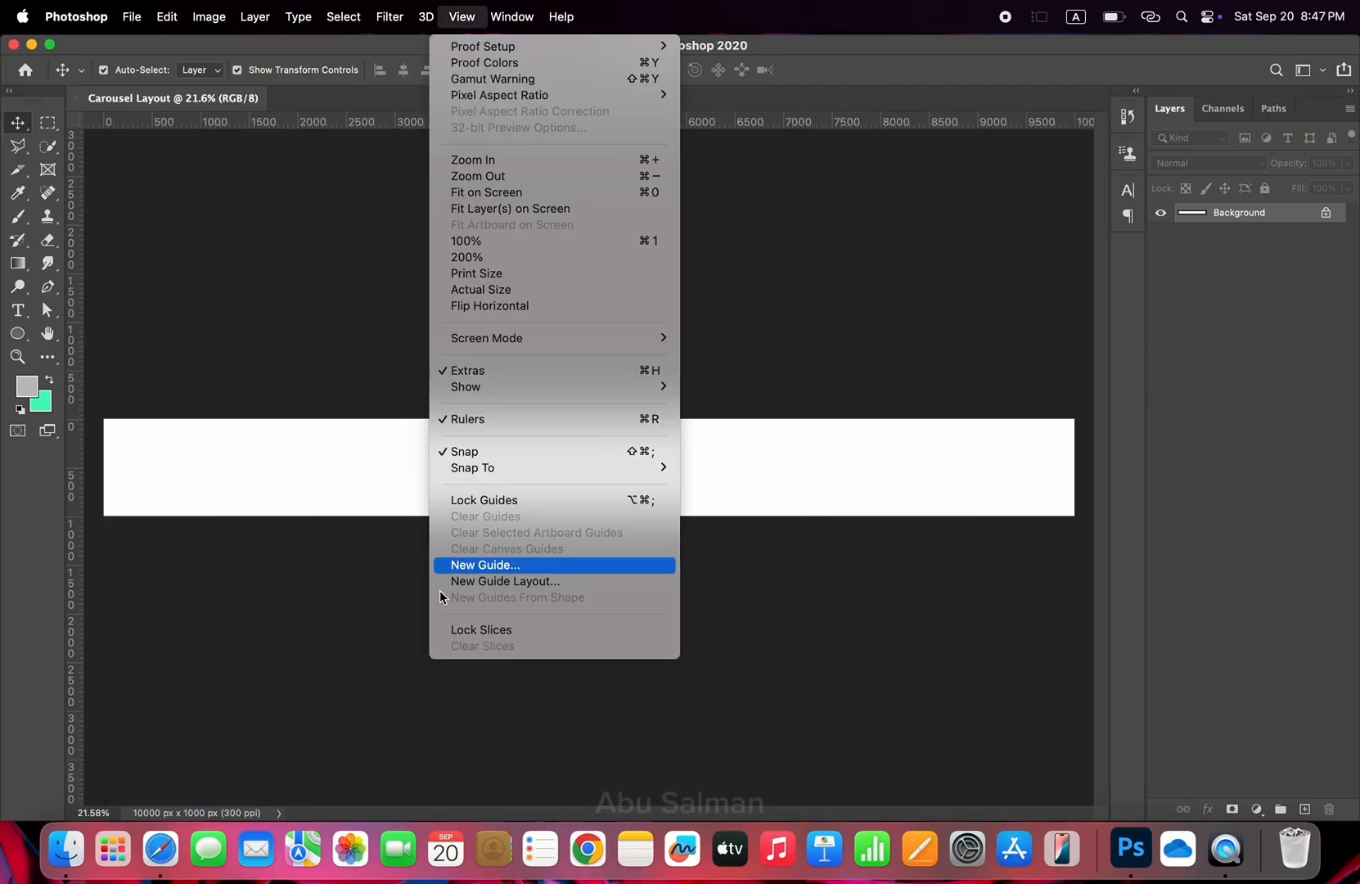
{"action": "left_click", "coordinate": [490, 581]}
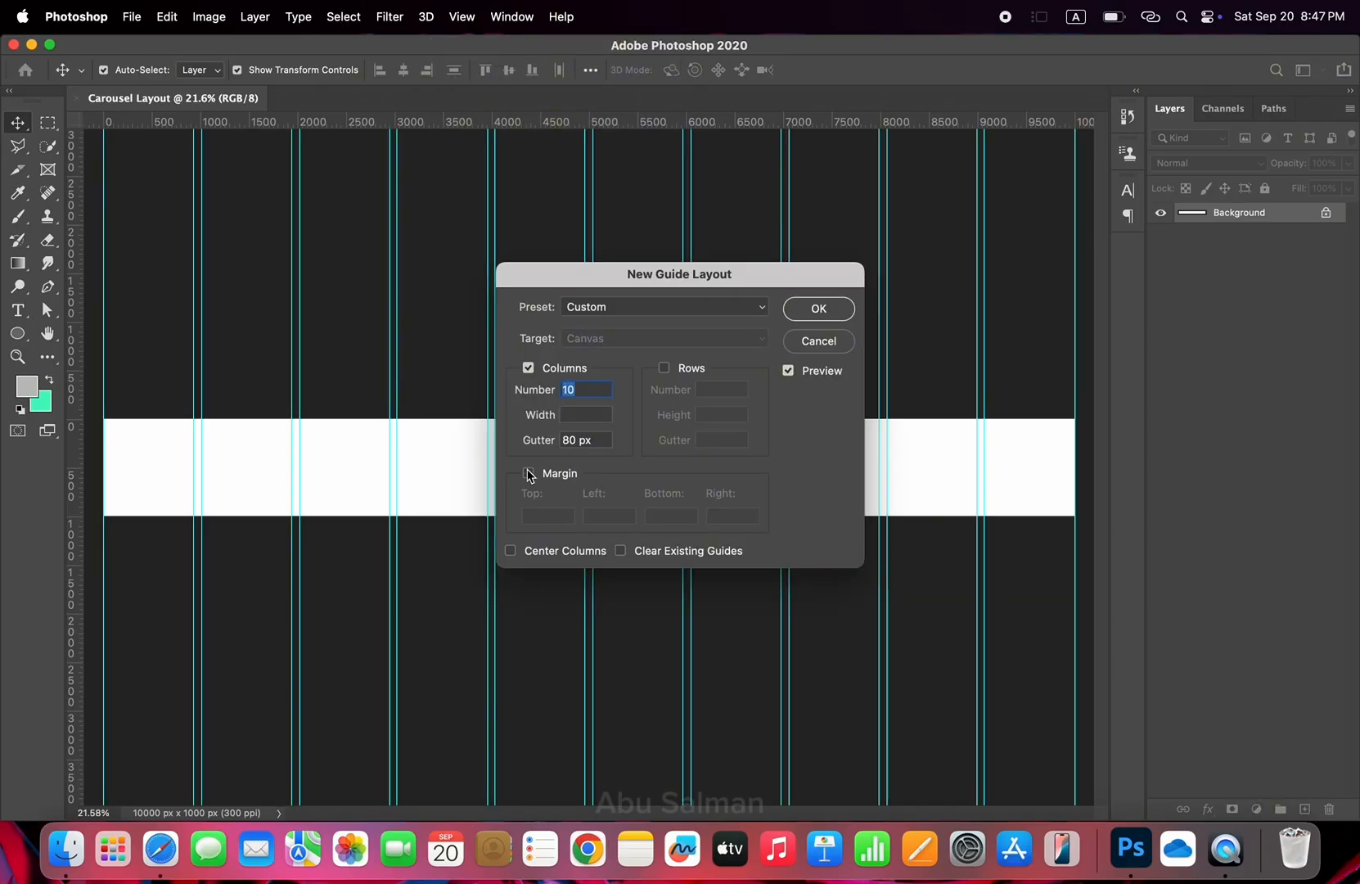
{"action": "double_click", "coordinate": [569, 440]}
{"action": "type", "text": "00"}
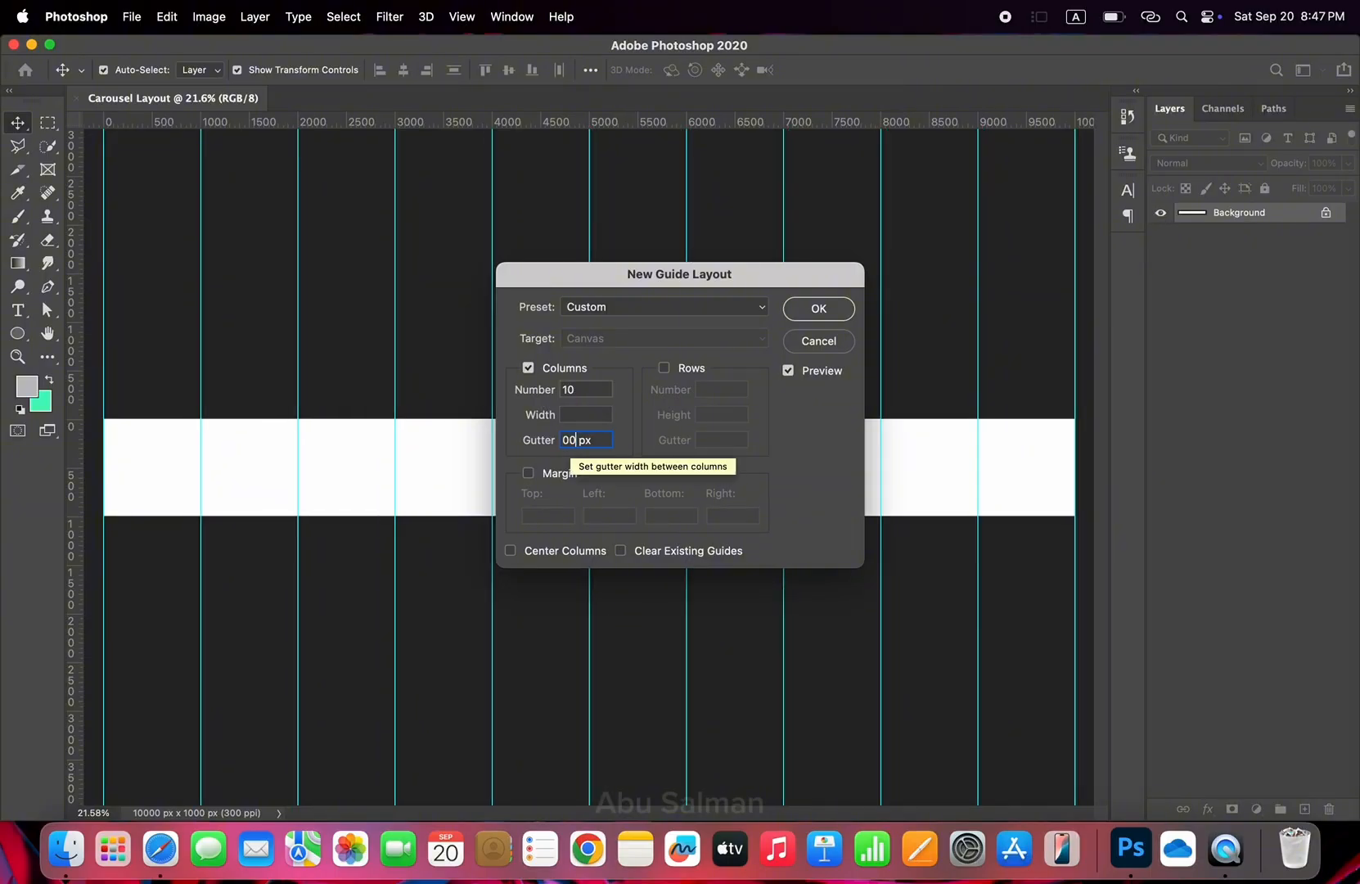
{"action": "double_click", "coordinate": [567, 389]}
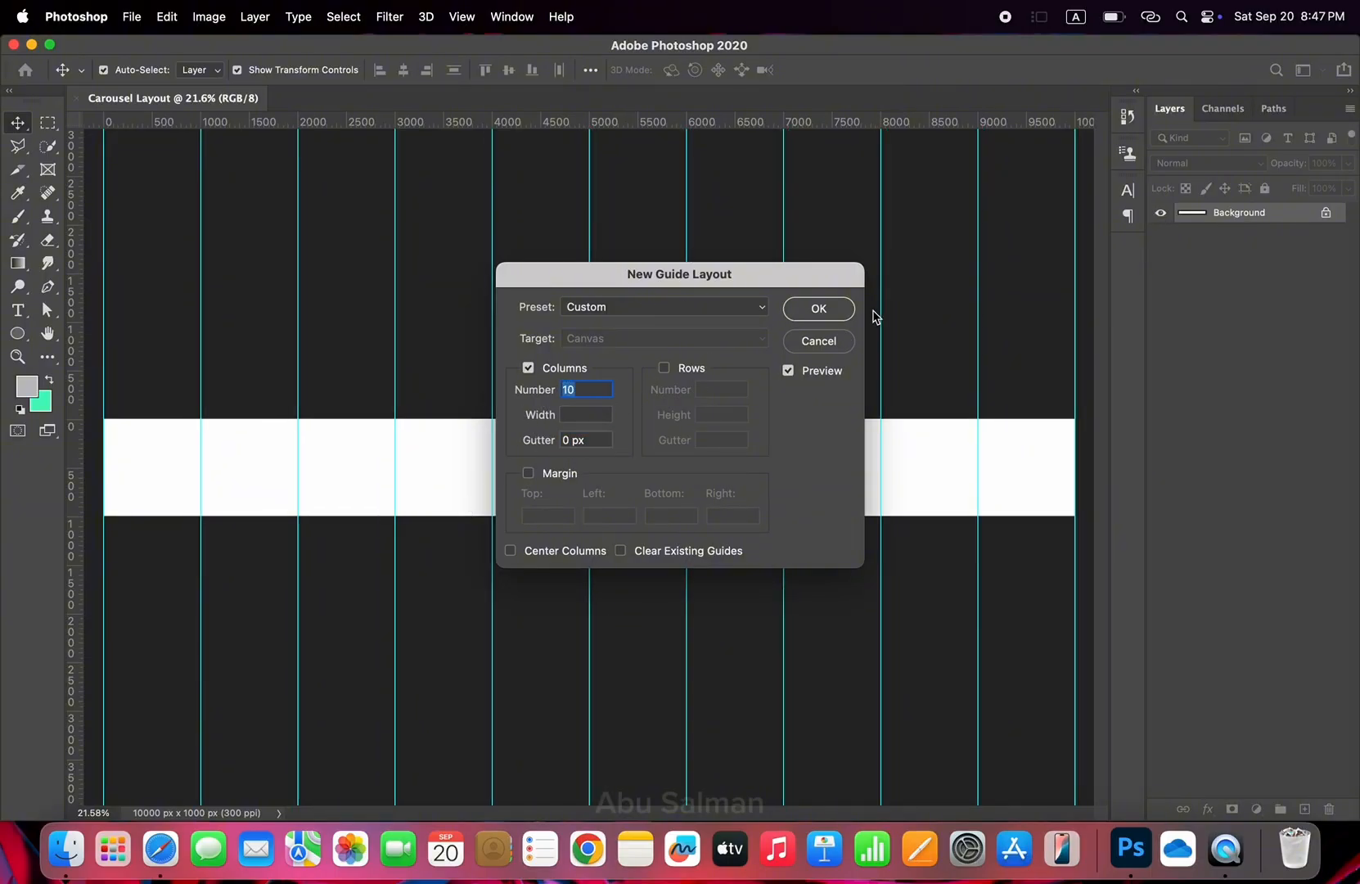
{"action": "left_click", "coordinate": [827, 309]}
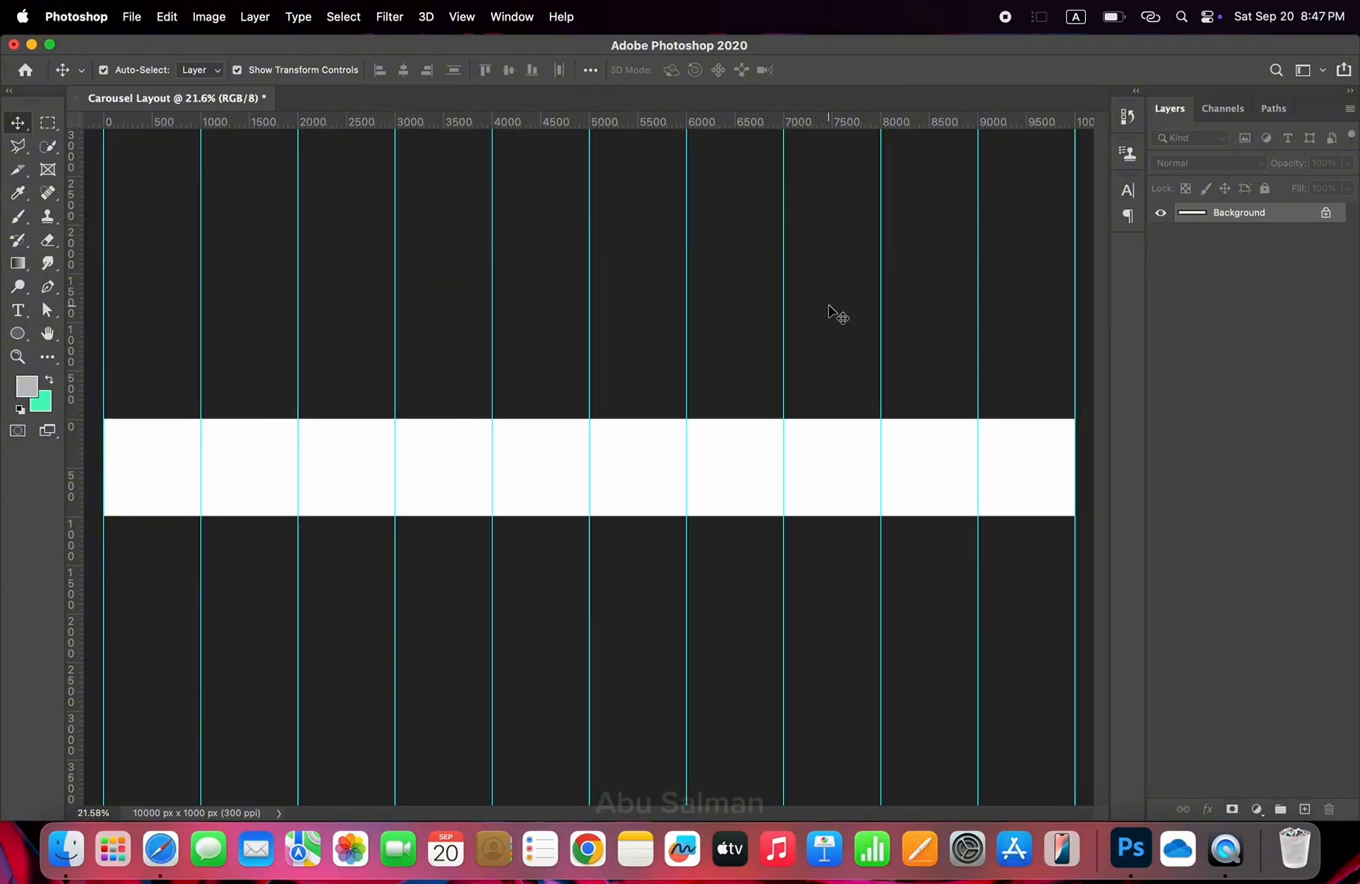
Divide the canvas into slices from its guides with the Slice tool
{"action": "left_click", "coordinate": [18, 172]}
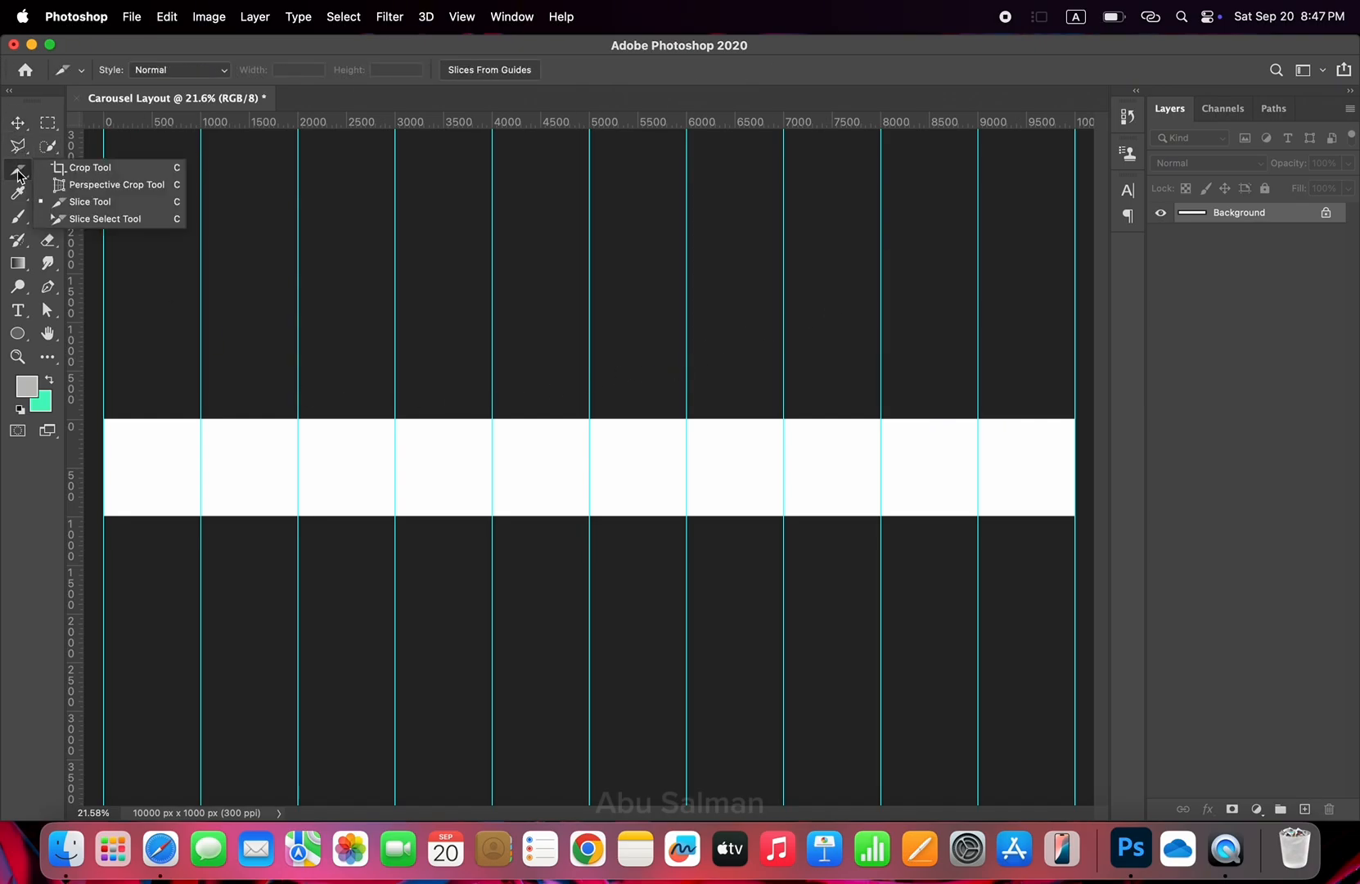
{"action": "left_click", "coordinate": [126, 211]}
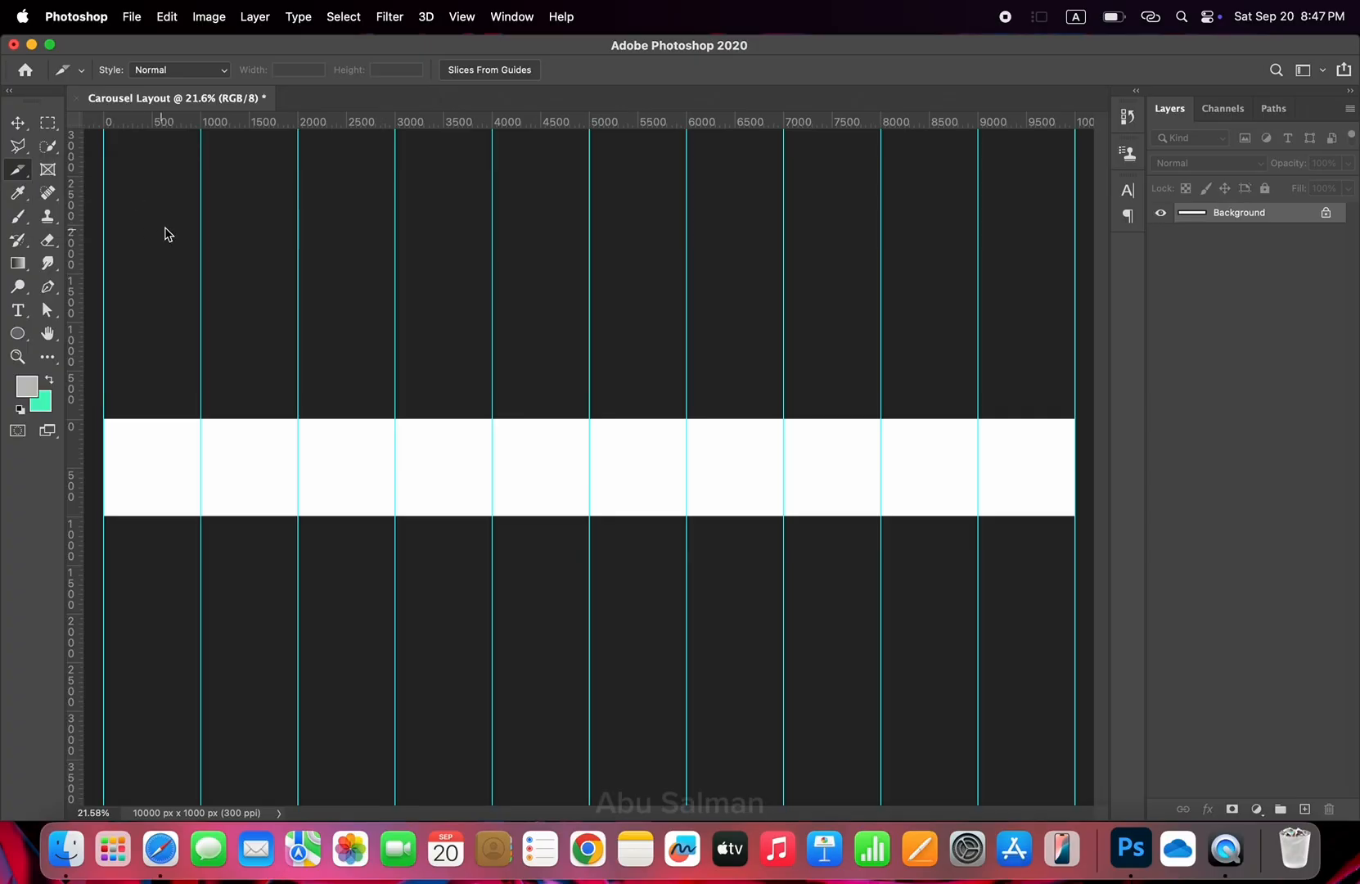
{"action": "left_click", "coordinate": [503, 74]}
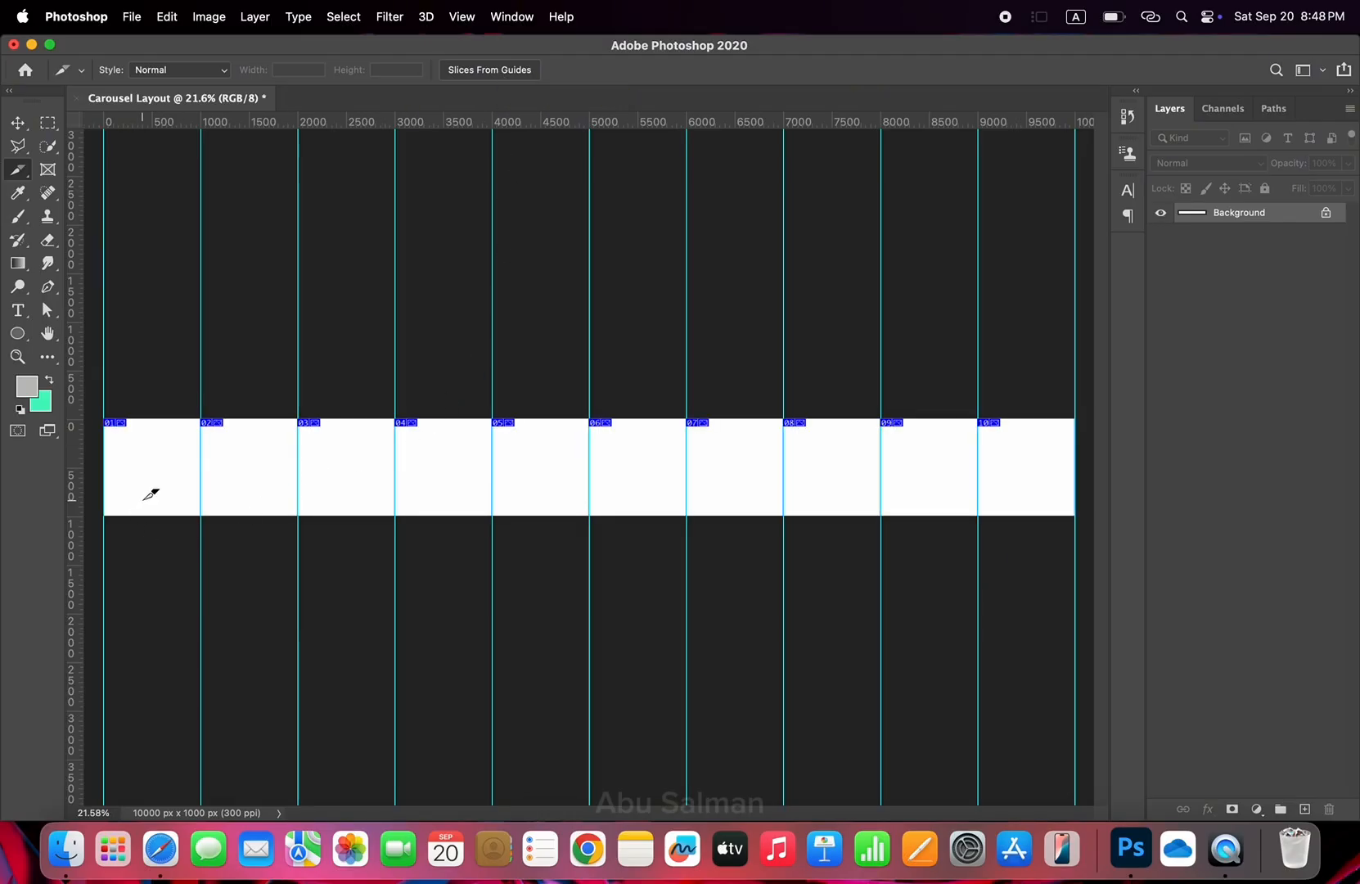
{"action": "scroll", "coordinate": [145, 489], "scroll_direction": "up", "scroll_amount": 5}
{"action": "scroll", "coordinate": [145, 489], "scroll_direction": "down", "scroll_amount": 5}
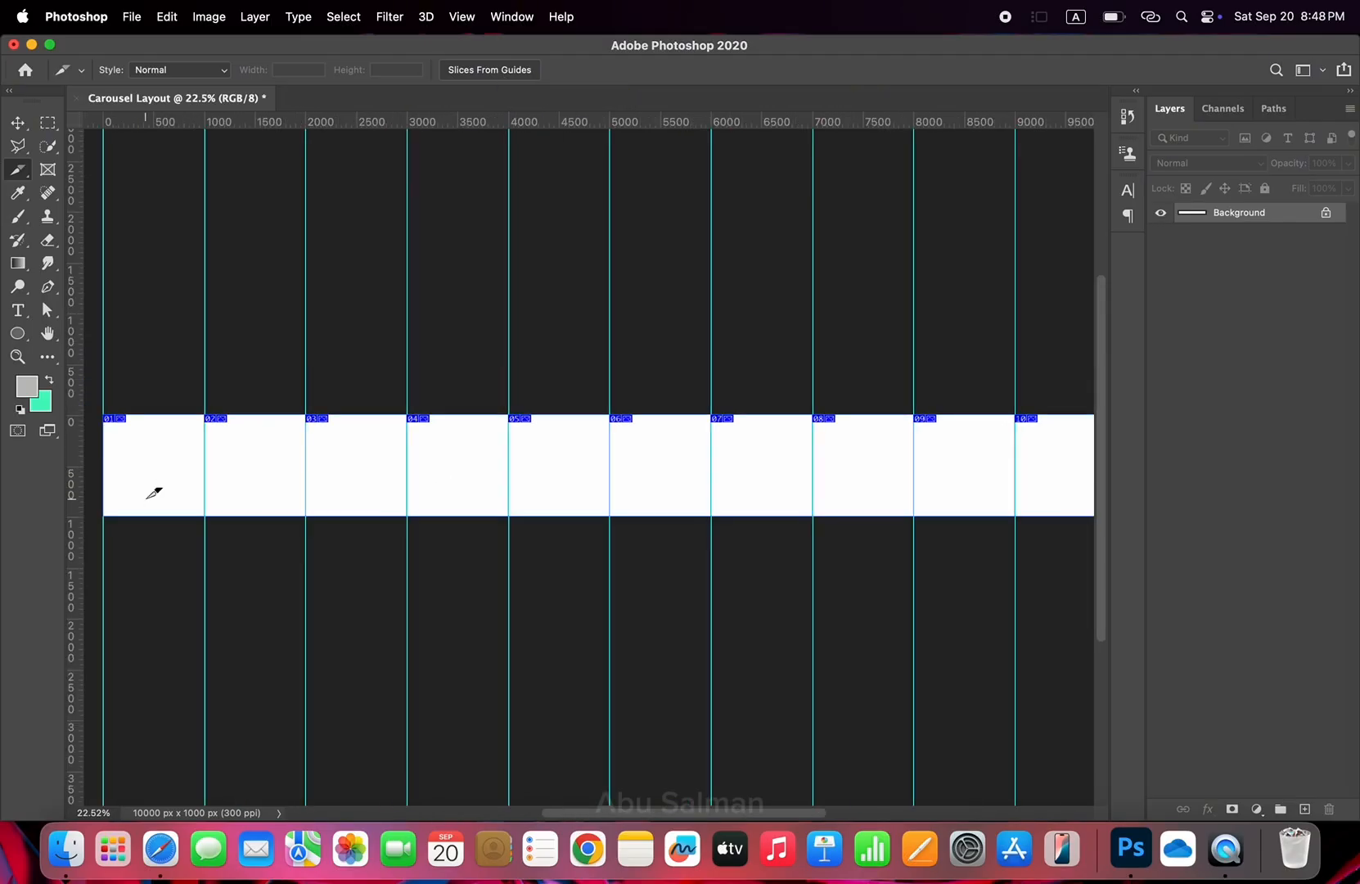
Start another 10-column guide layout with margins enabled, setting the top margin to 80 px and the left margin to 94 px
{"action": "left_click", "coordinate": [18, 123]}
{"action": "left_click", "coordinate": [464, 16]}
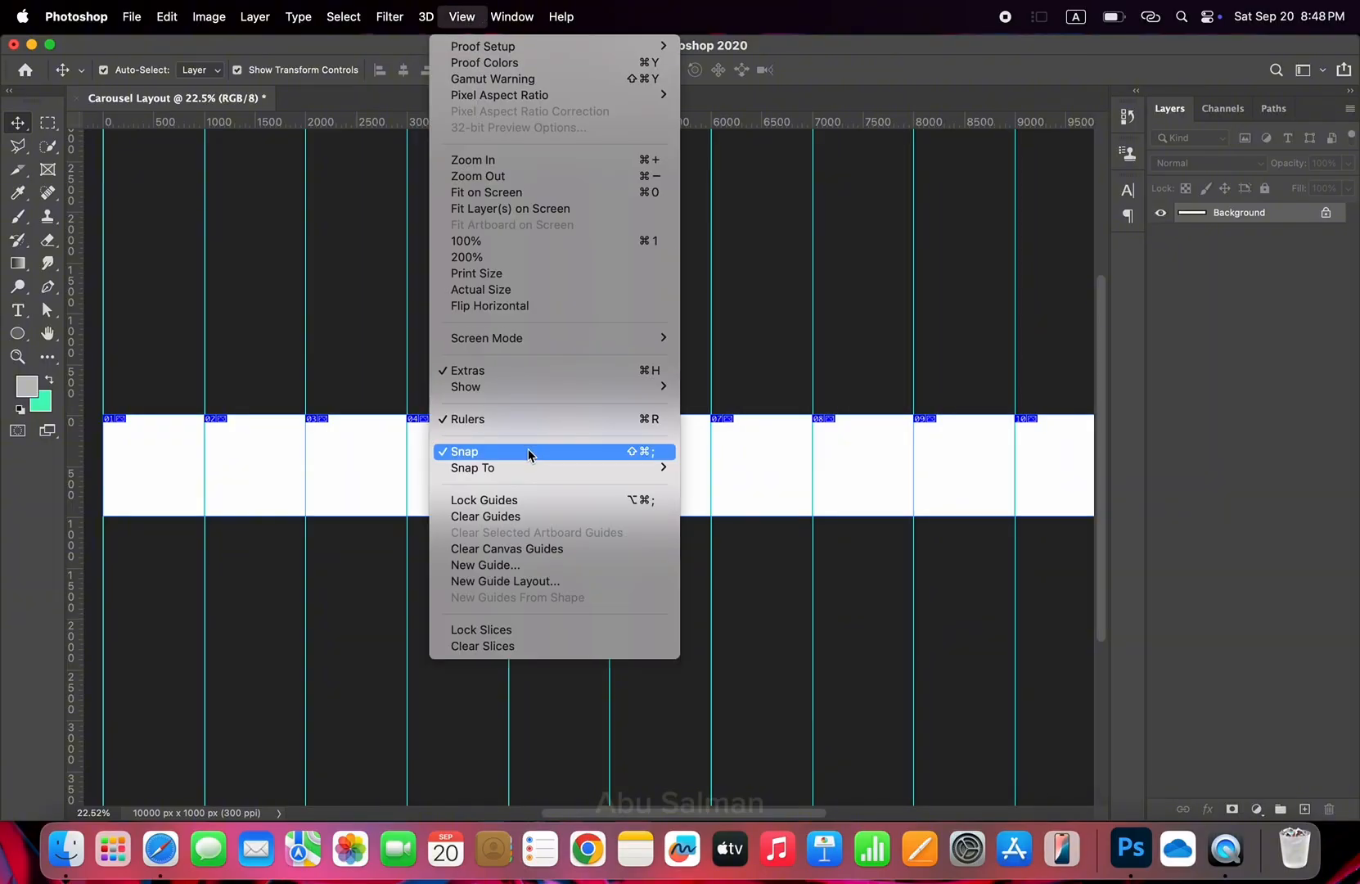
{"action": "left_click", "coordinate": [580, 583]}
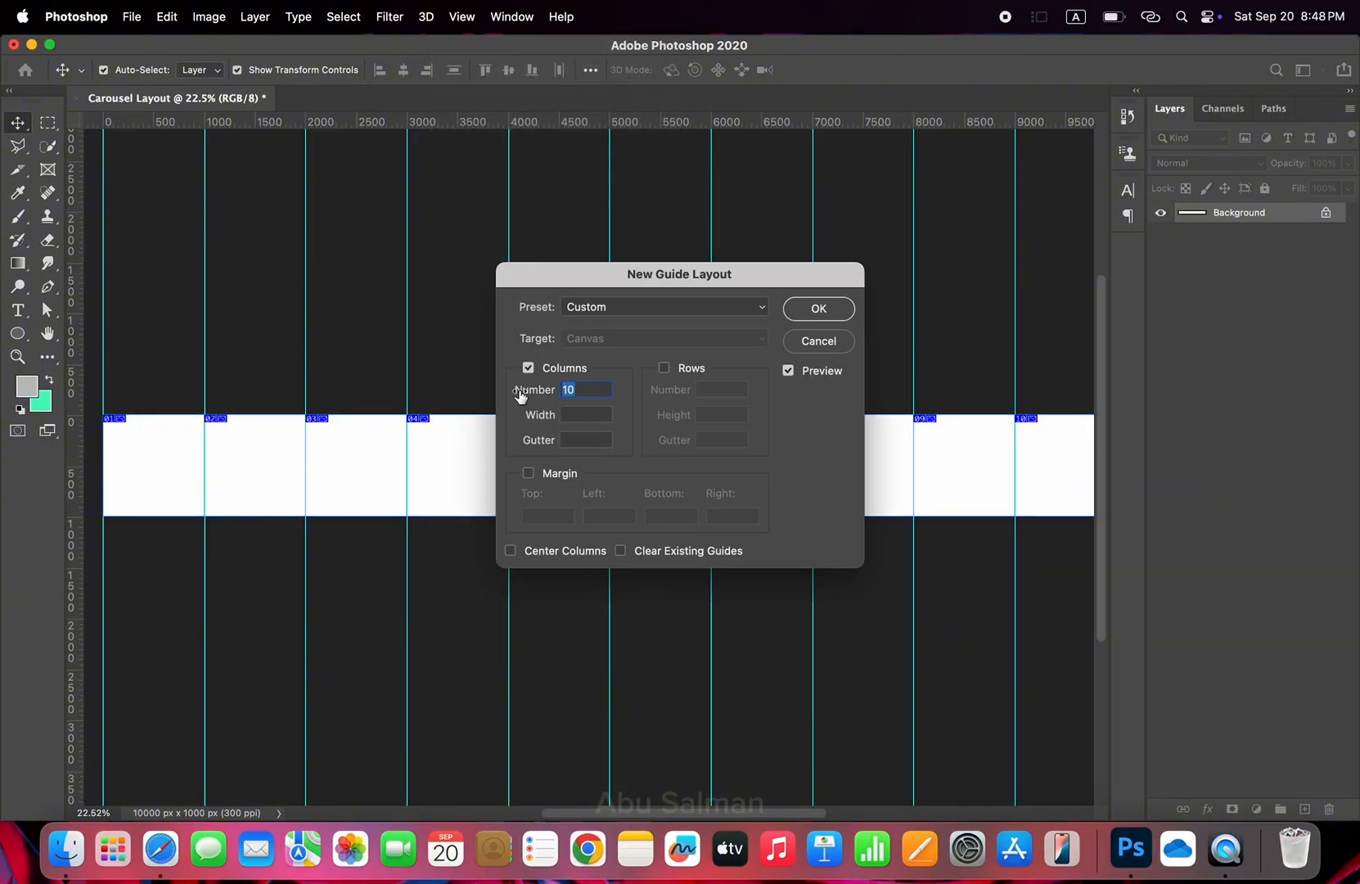
{"action": "left_click", "coordinate": [527, 473]}
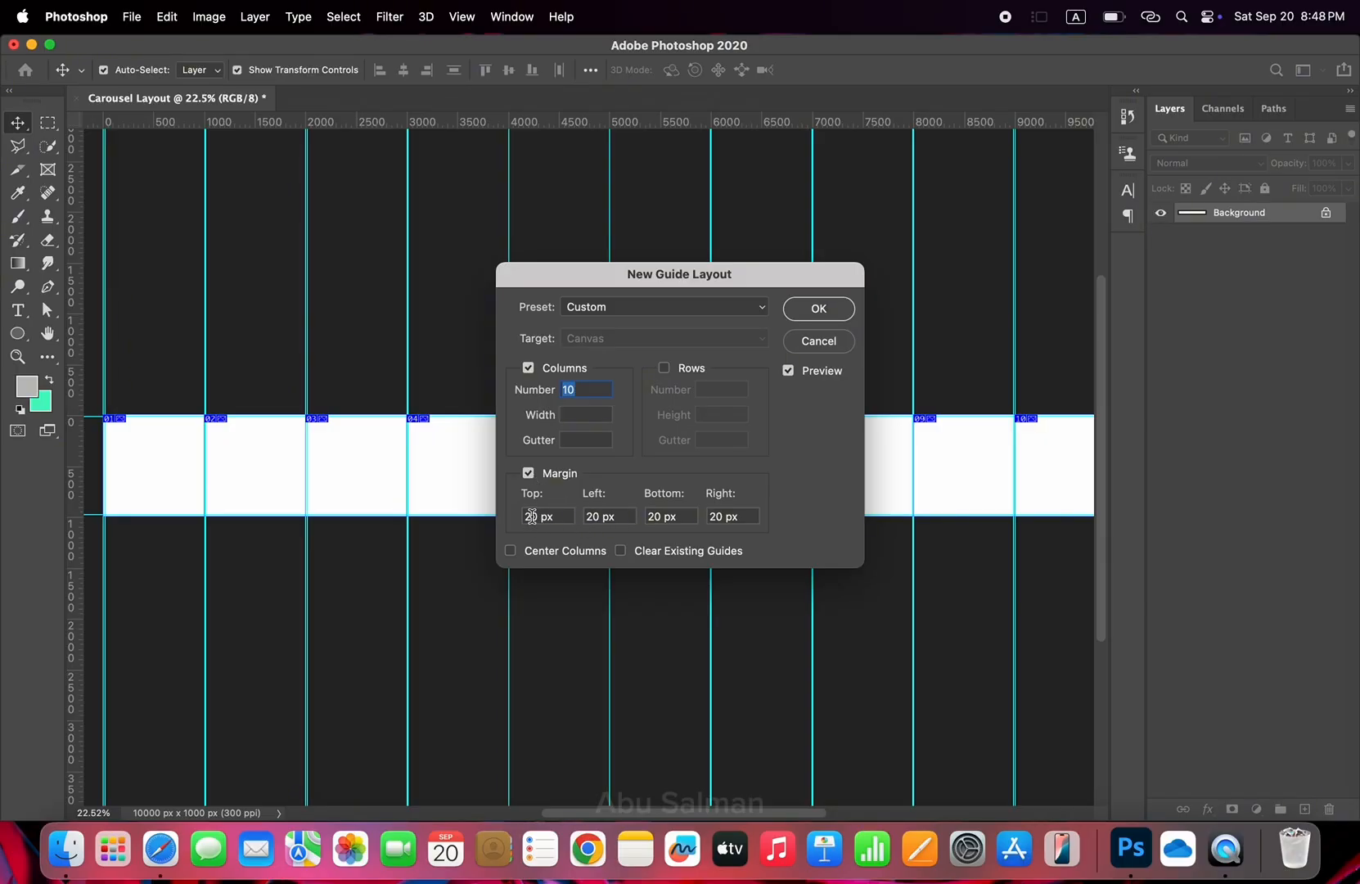
{"action": "double_click", "coordinate": [531, 516]}
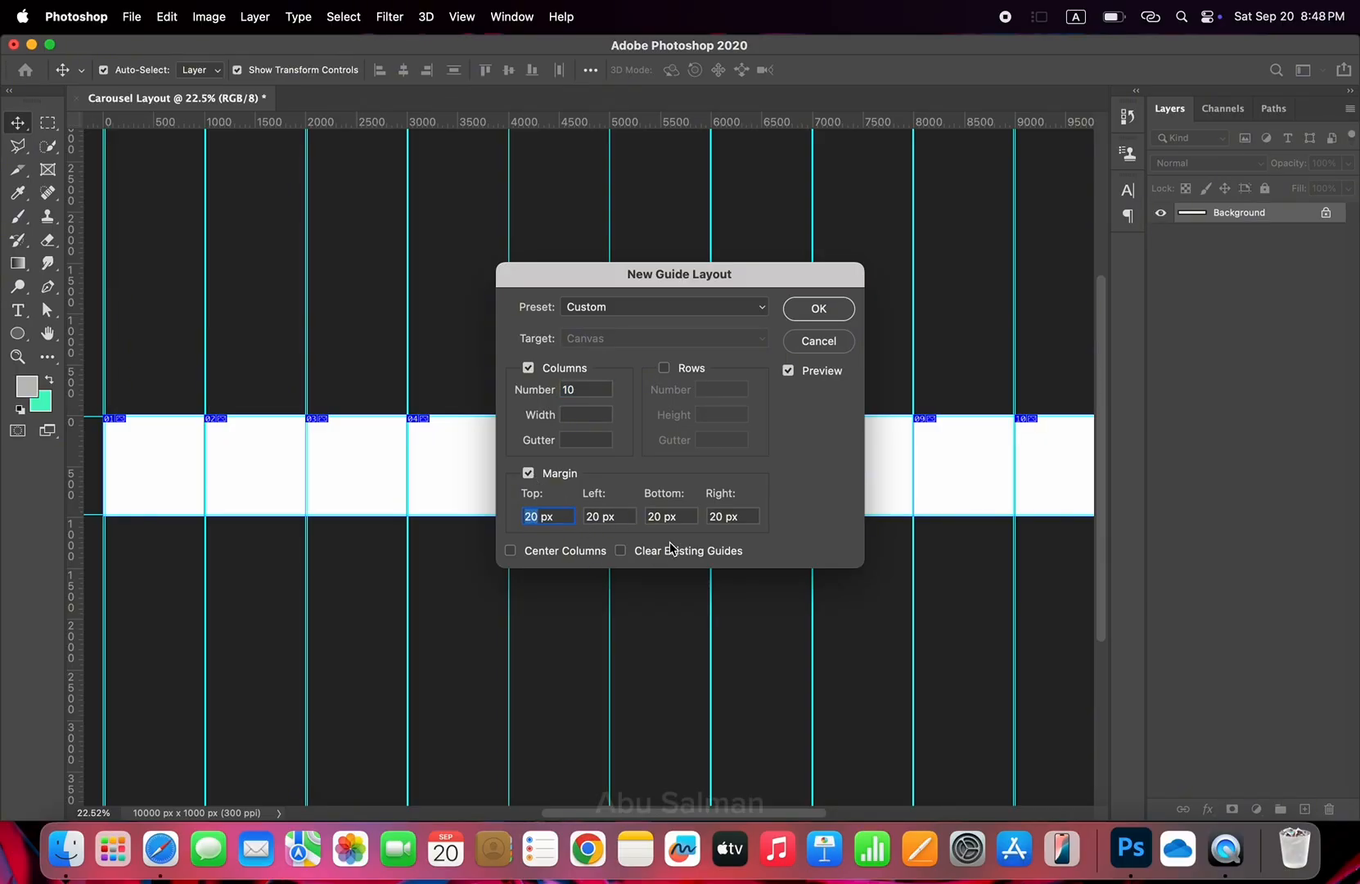
{"action": "type", "text": "80"}
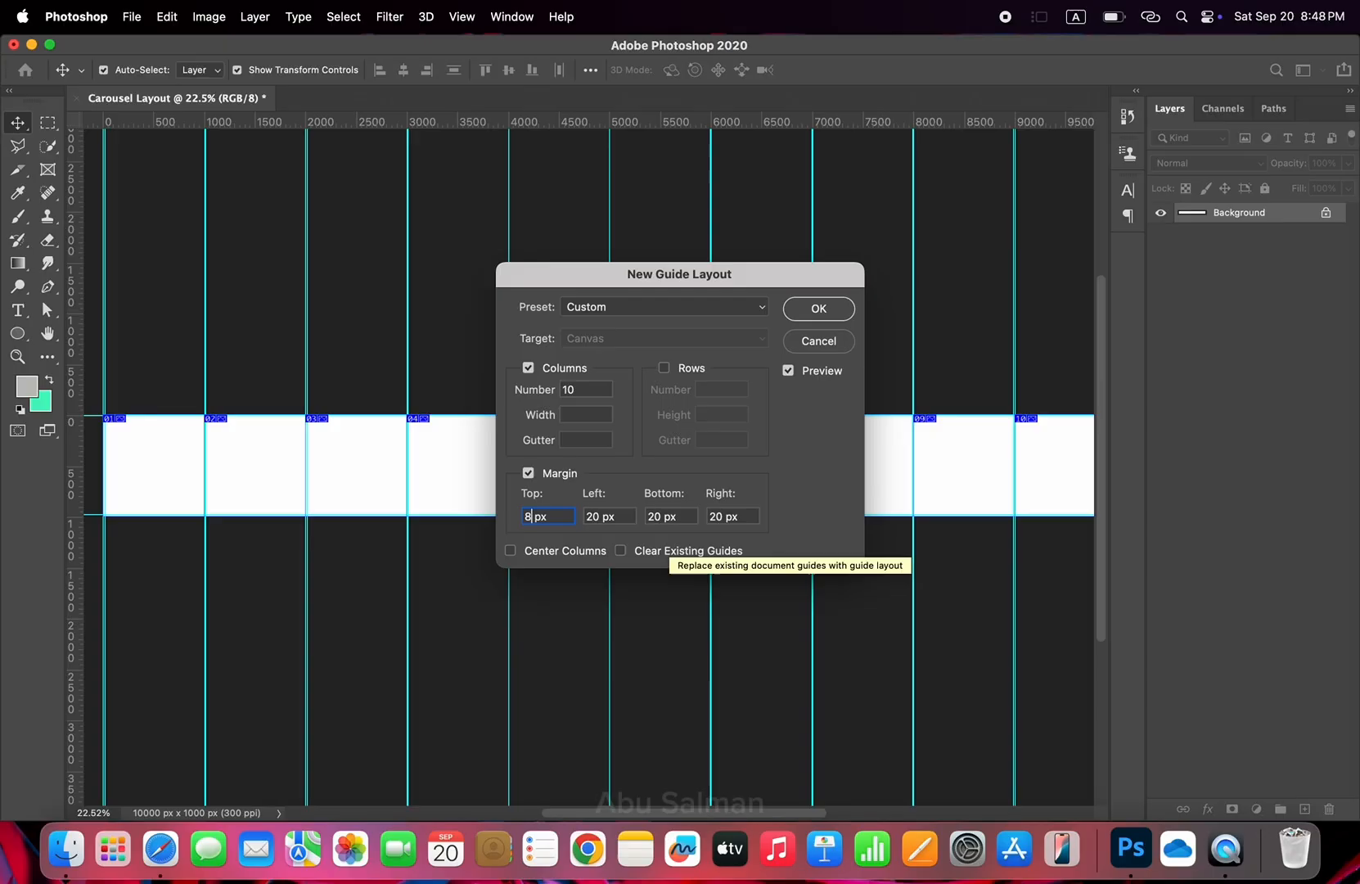
{"action": "double_click", "coordinate": [592, 516]}
{"action": "type", "text": "94"}
Set the bottom and right margins of the guide layout to 80 px each
{"action": "left_click", "coordinate": [655, 515]}
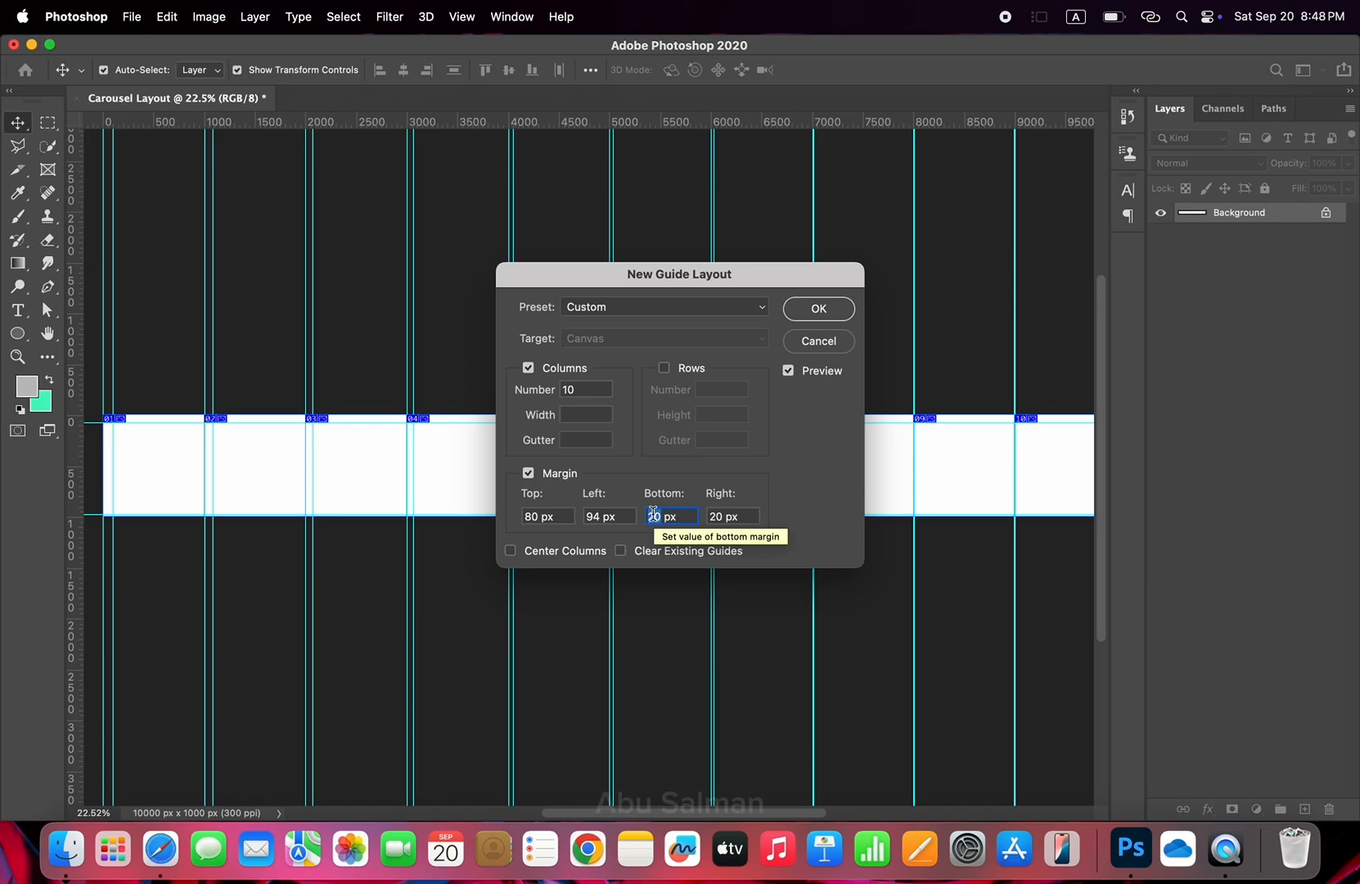
{"action": "type", "text": "8"}
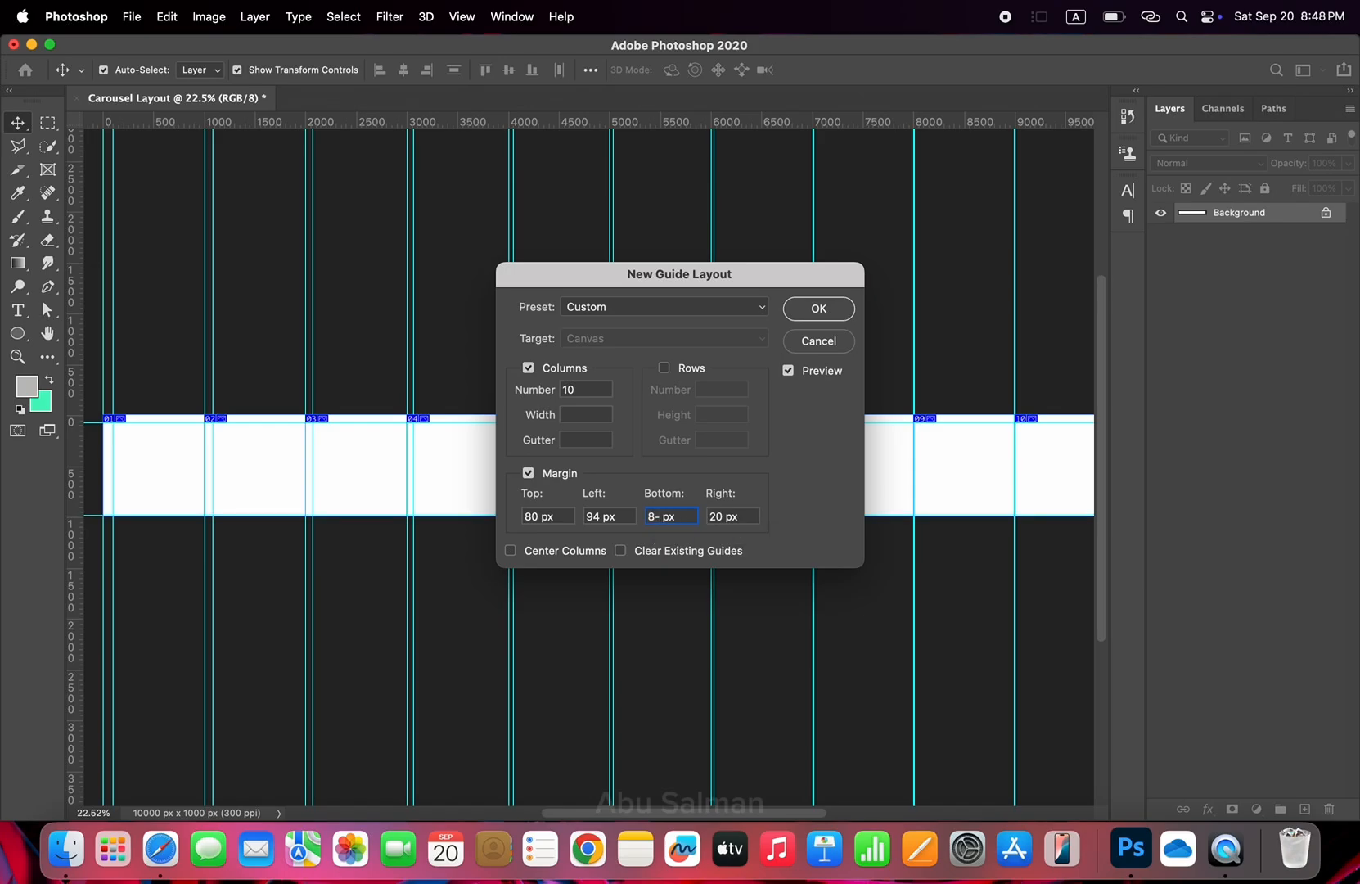
{"action": "type", "text": "0"}
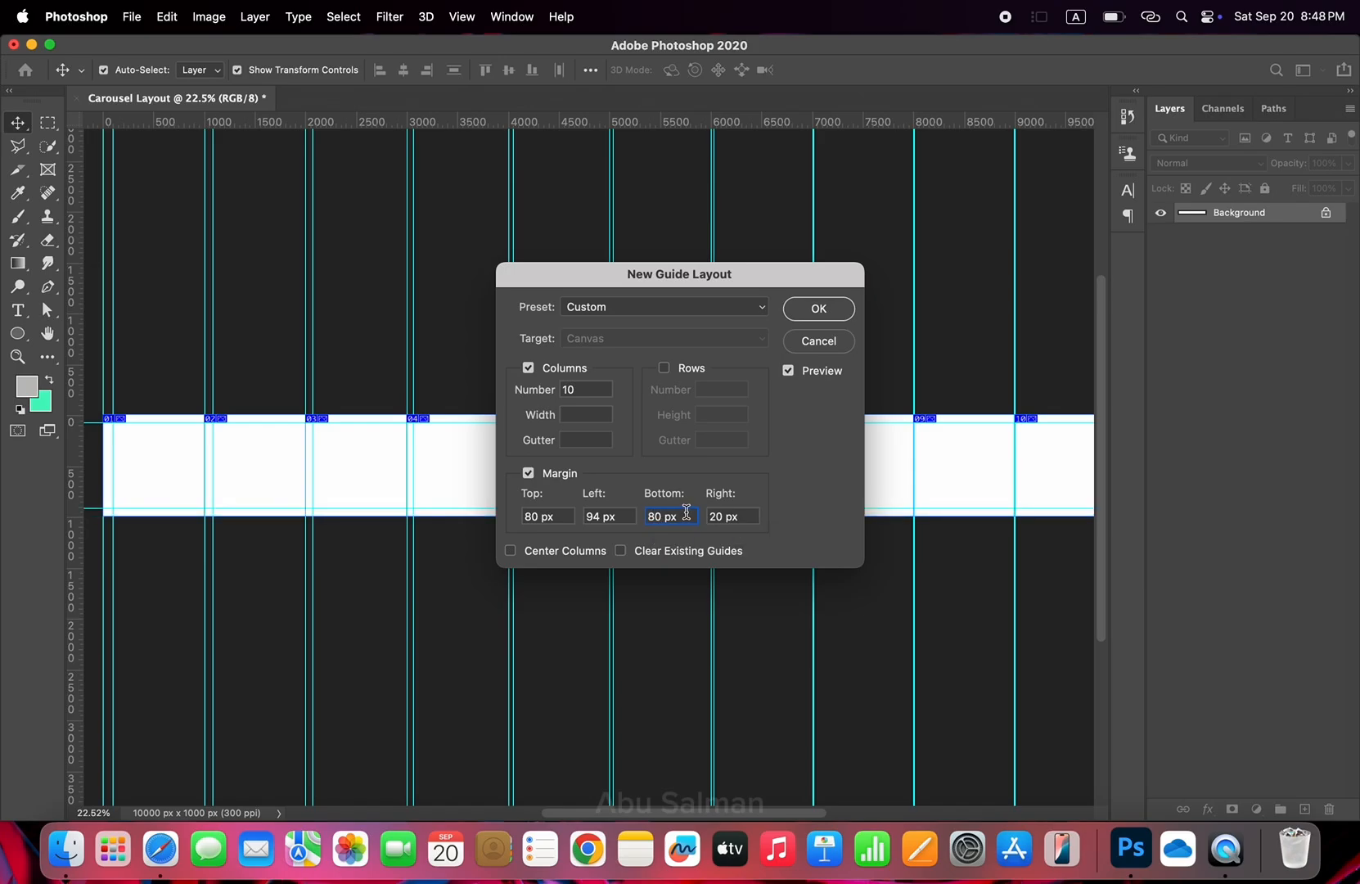
{"action": "left_click", "coordinate": [714, 514]}
{"action": "type", "text": "80"}
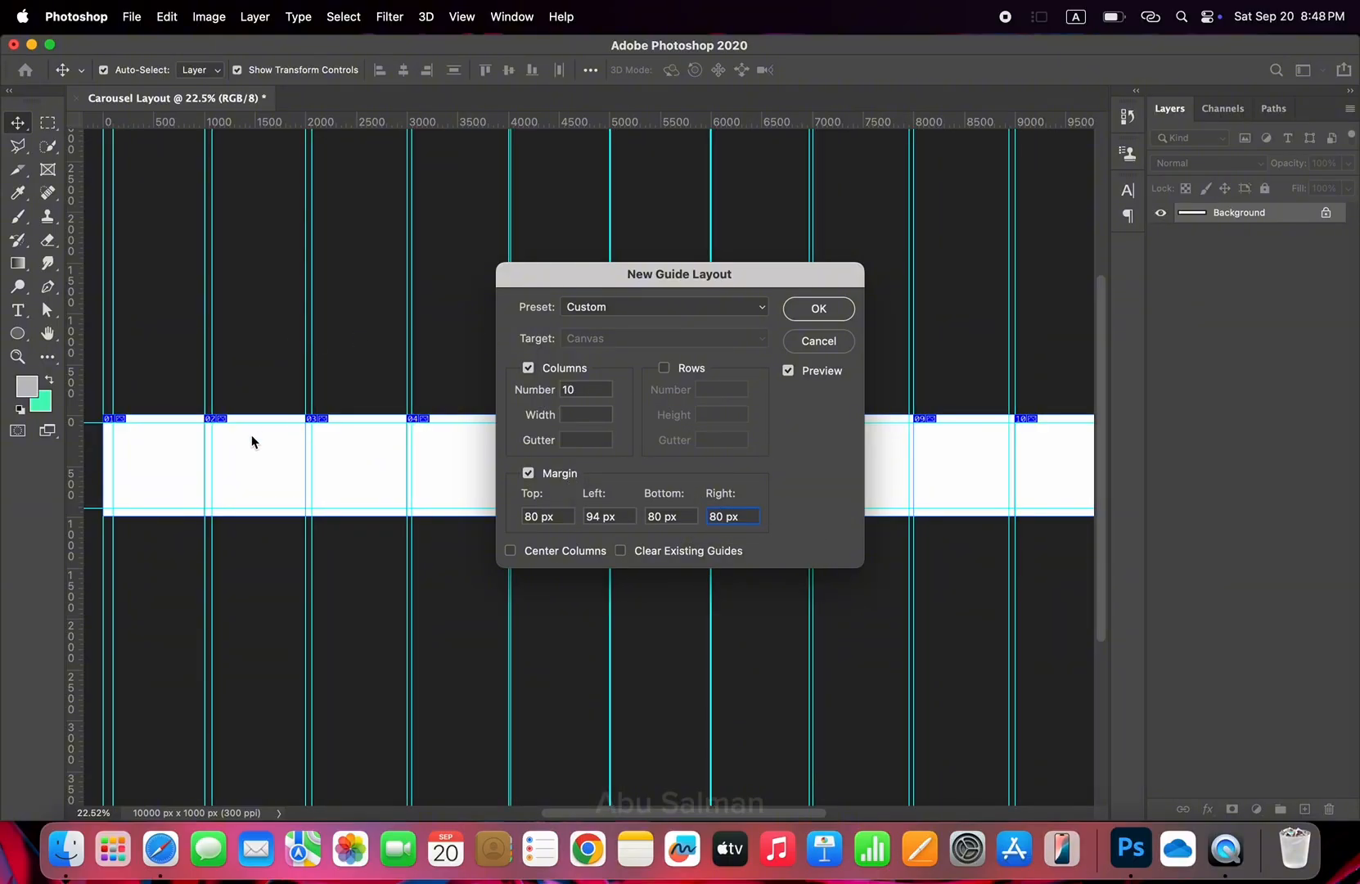
Set the column gutter to 160 px and create the guide layout, keeping the existing guides
{"action": "scroll", "coordinate": [187, 475], "scroll_direction": "up", "scroll_amount": 5}
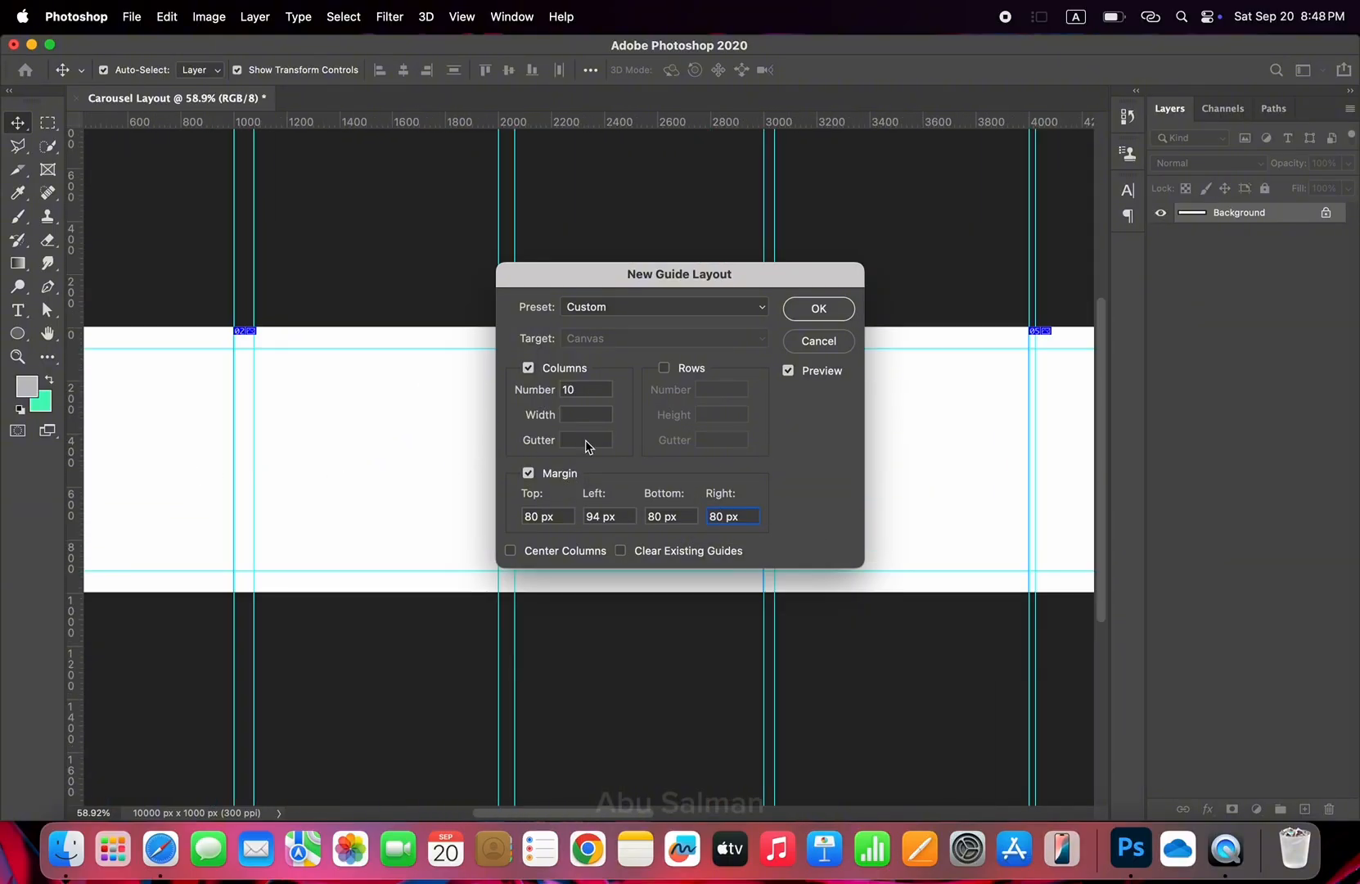
{"action": "left_click", "coordinate": [563, 442]}
{"action": "type", "text": "160"}
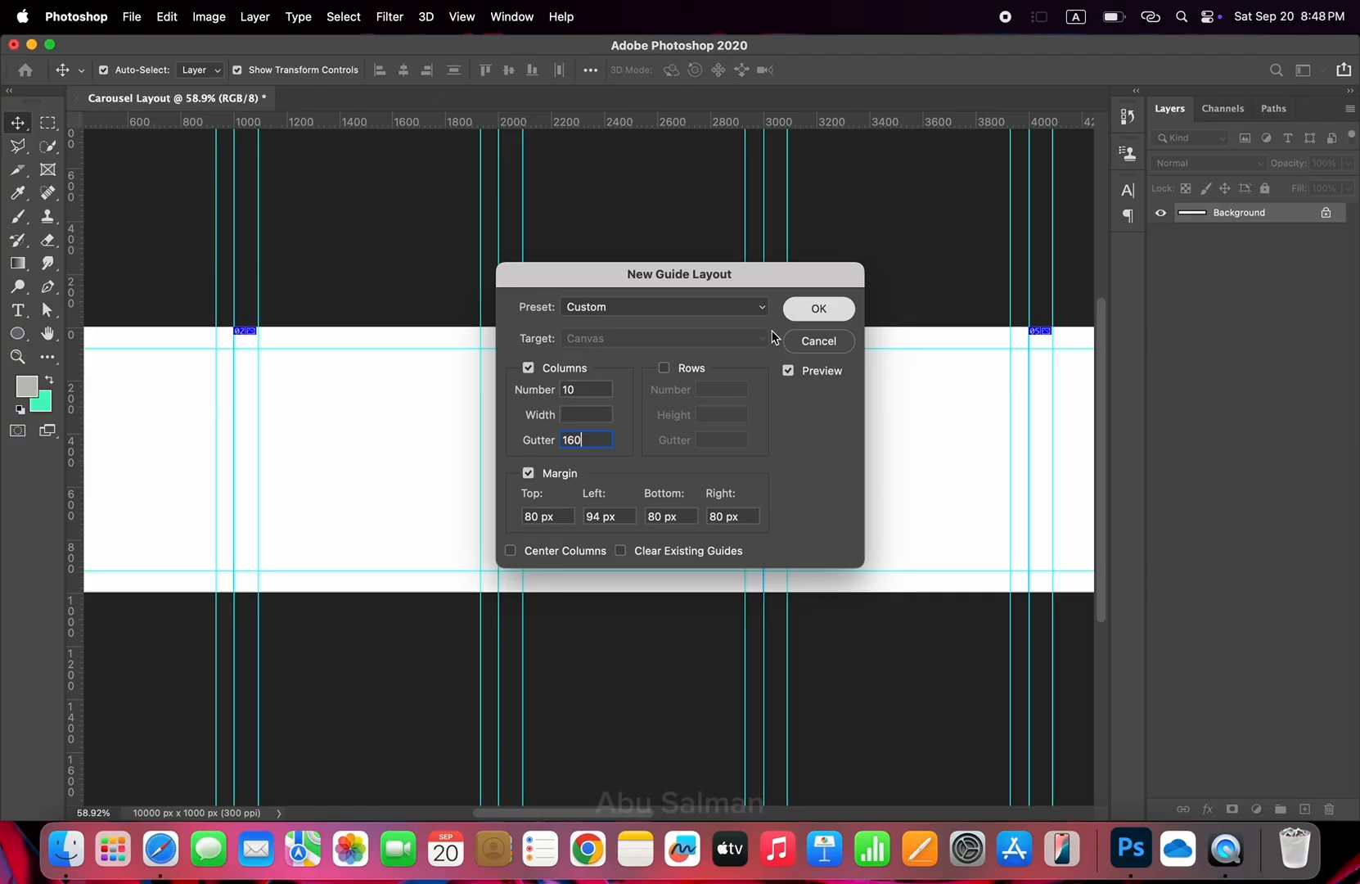
{"action": "left_click", "coordinate": [814, 310]}
Examine the margin and gutter guides around the slice boundaries along the carousel canvas
{"action": "scroll", "coordinate": [282, 460], "scroll_direction": "down", "scroll_amount": 4}
{"action": "scroll", "coordinate": [158, 447], "scroll_direction": "up", "scroll_amount": 8}
{"action": "scroll", "coordinate": [159, 449], "scroll_direction": "down", "scroll_amount": 8}
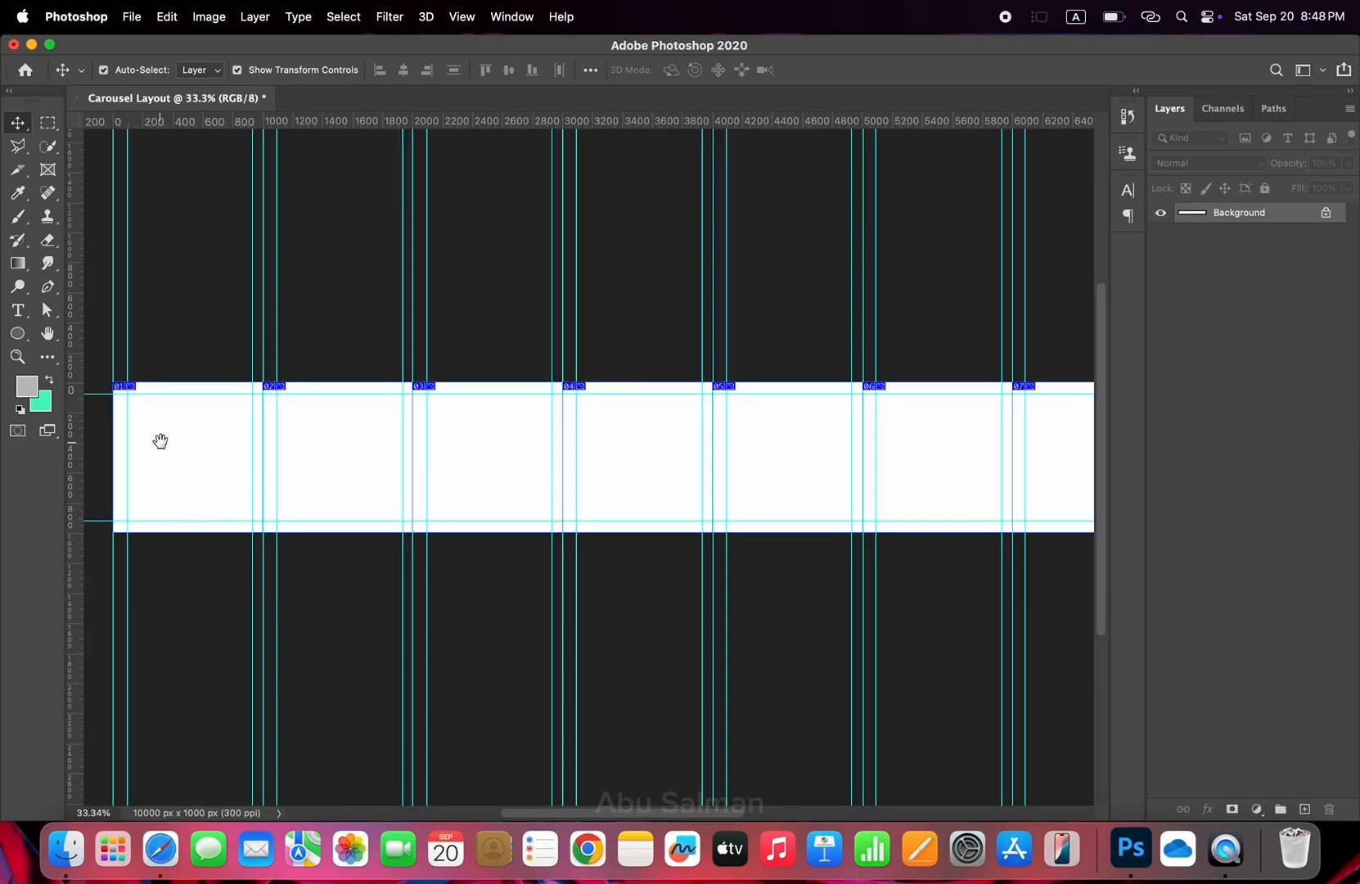
{"action": "left_click_drag", "start_coordinate": [161, 444], "coordinate": [285, 446]}
{"action": "scroll", "coordinate": [514, 490], "scroll_direction": "down", "scroll_amount": 4}
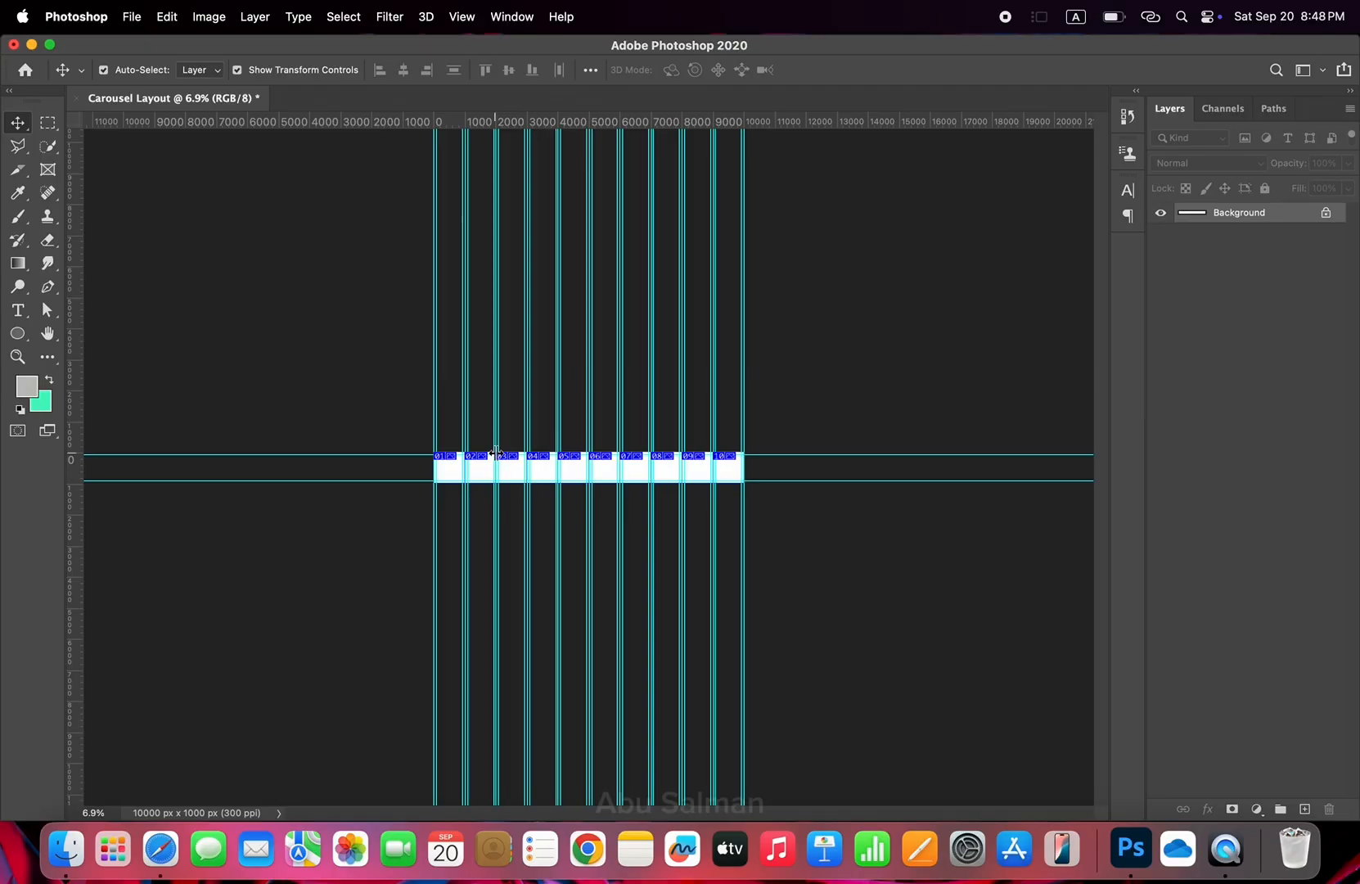
{"action": "scroll", "coordinate": [491, 458], "scroll_direction": "up", "scroll_amount": 2}
{"action": "scroll", "coordinate": [483, 457], "scroll_direction": "up", "scroll_amount": 2}
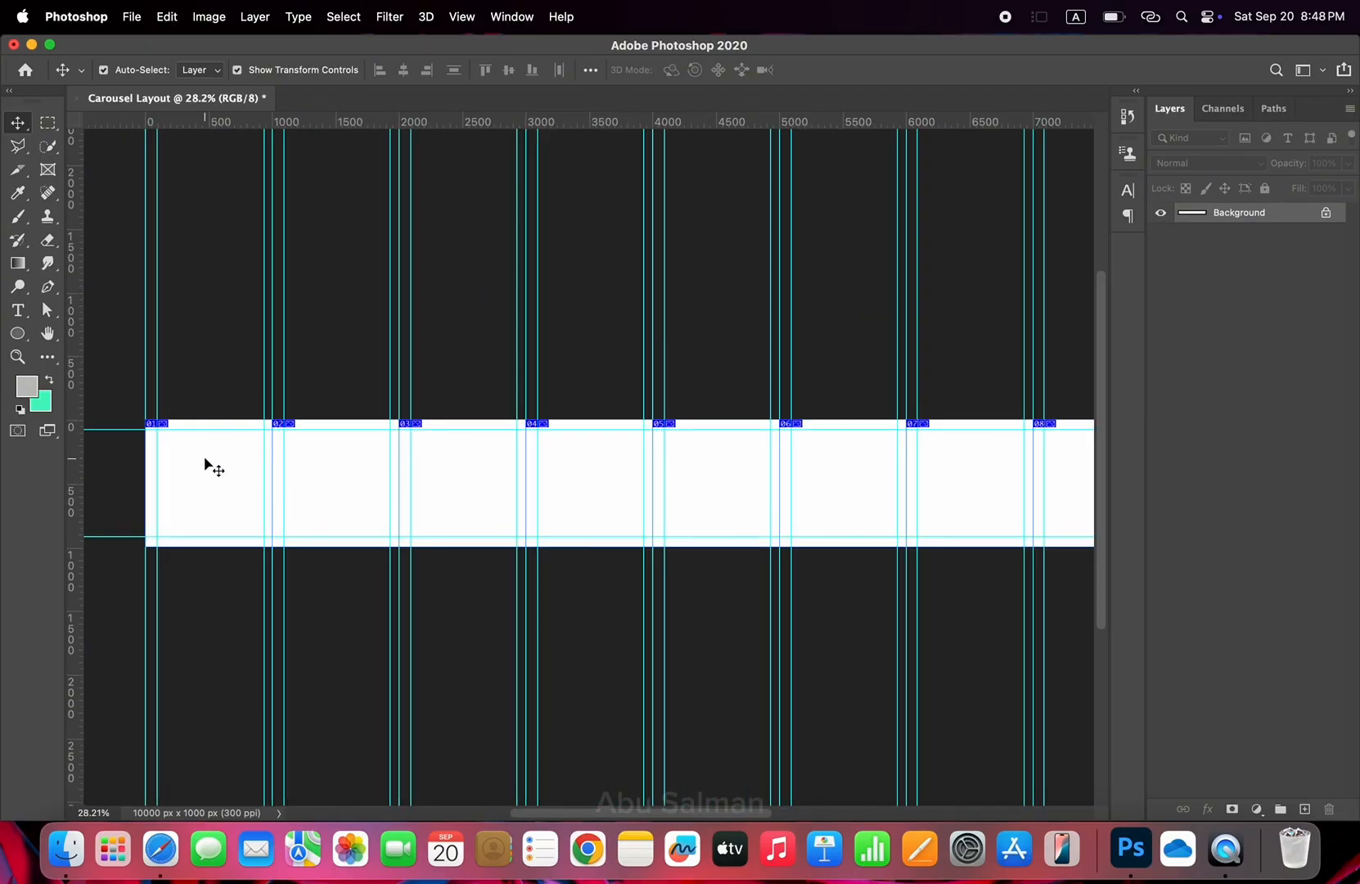
{"action": "scroll", "coordinate": [204, 463], "scroll_direction": "up", "scroll_amount": 4}
{"action": "scroll", "coordinate": [204, 462], "scroll_direction": "down", "scroll_amount": 3}
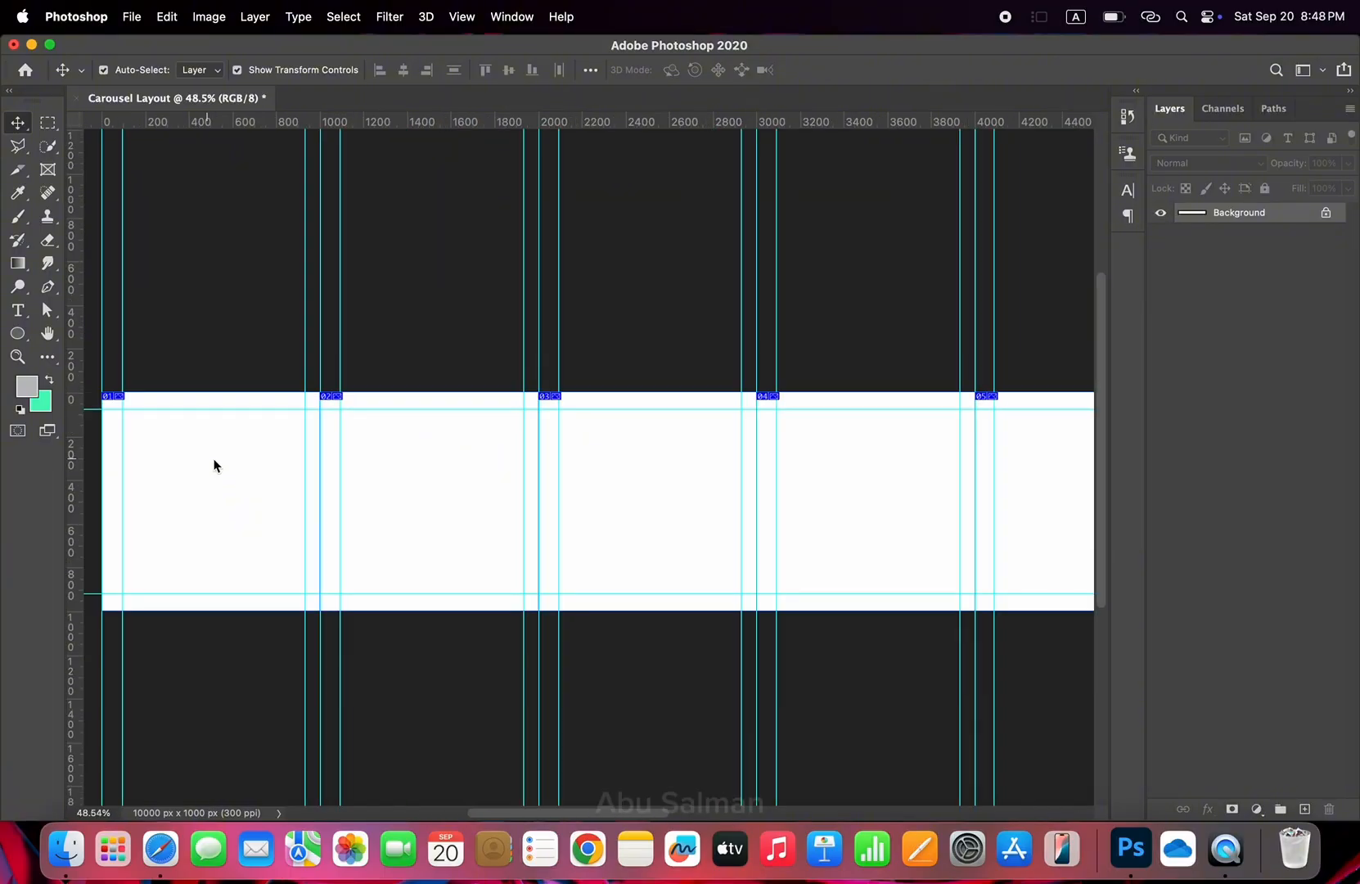
{"action": "key", "text": "space"}
{"action": "left_click_drag", "start_coordinate": [428, 467], "coordinate": [3, 453]}
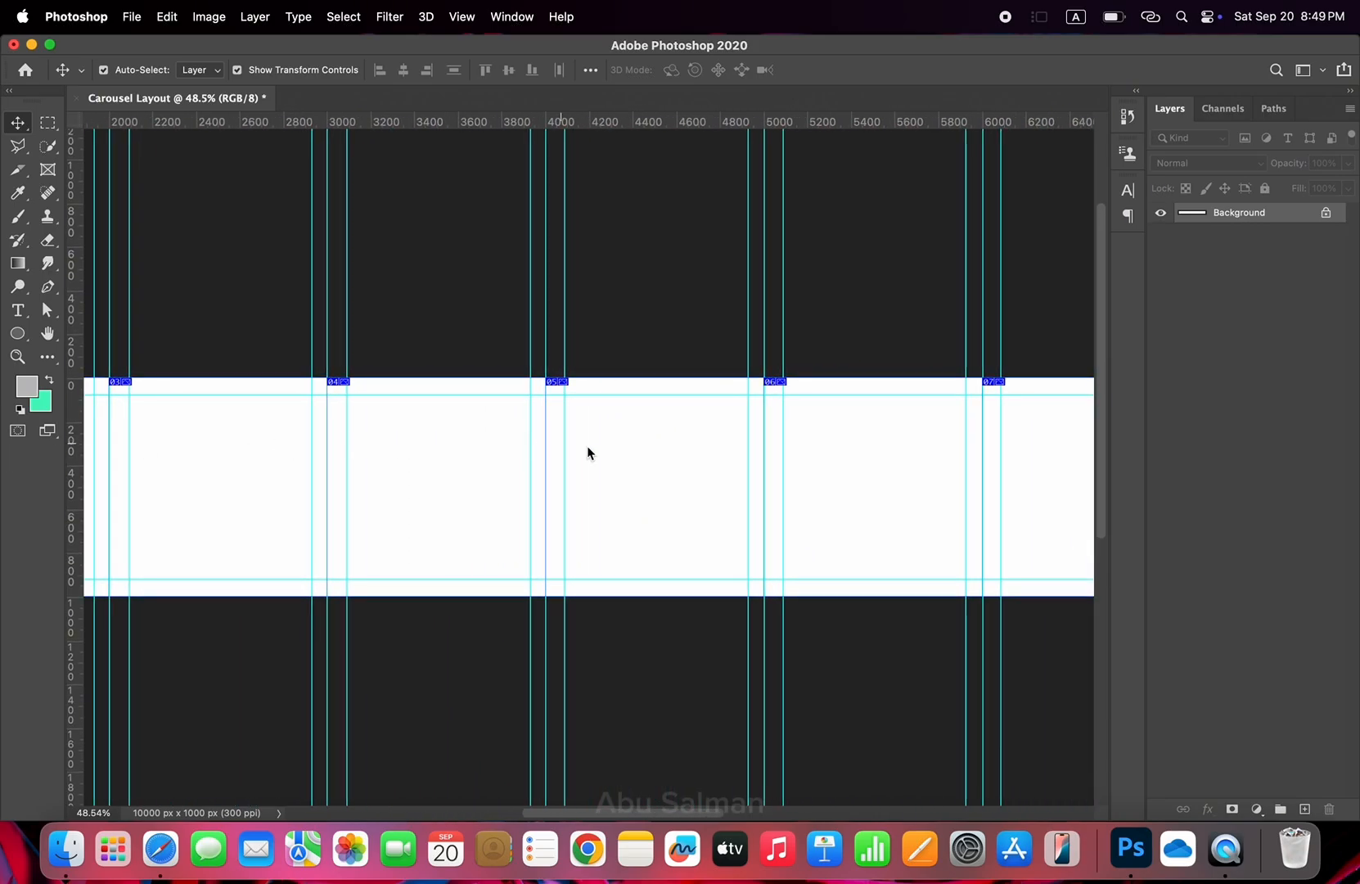